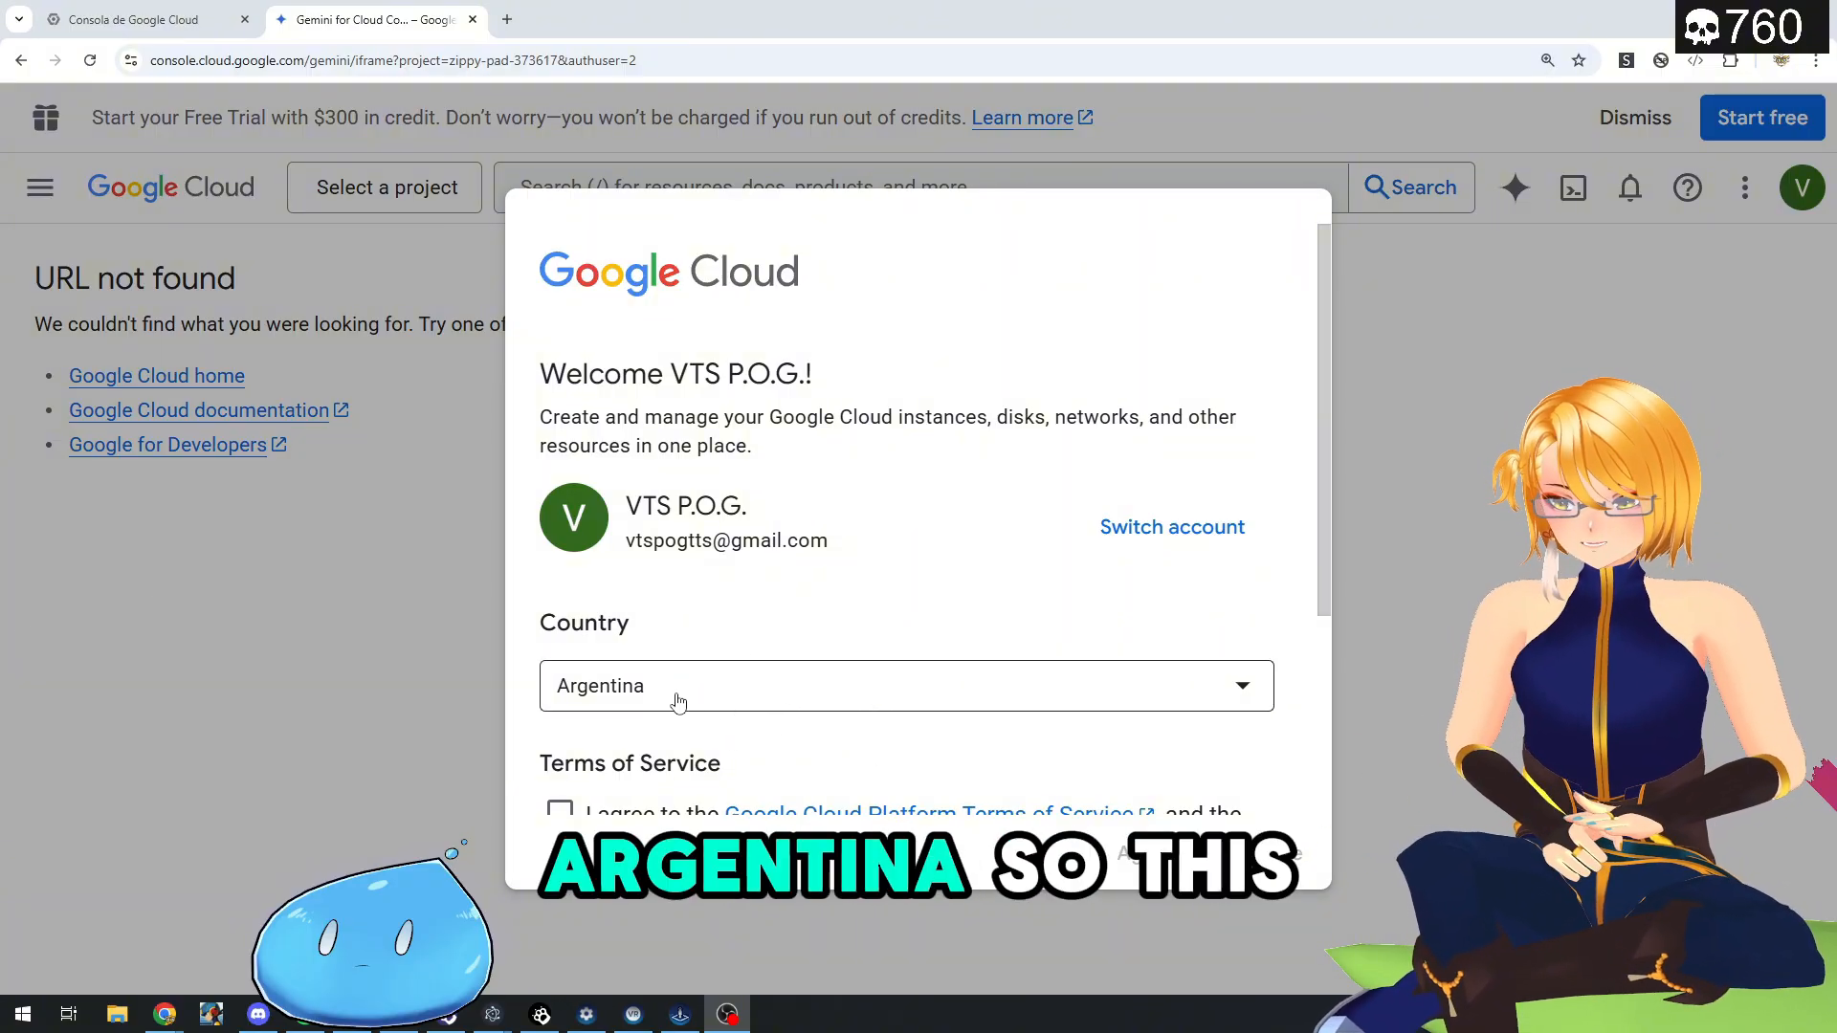
# - Agree to the Google Cloud Platform Terms of Service without opting into email updates and continue
pyautogui.scroll(-2, 723, 640)
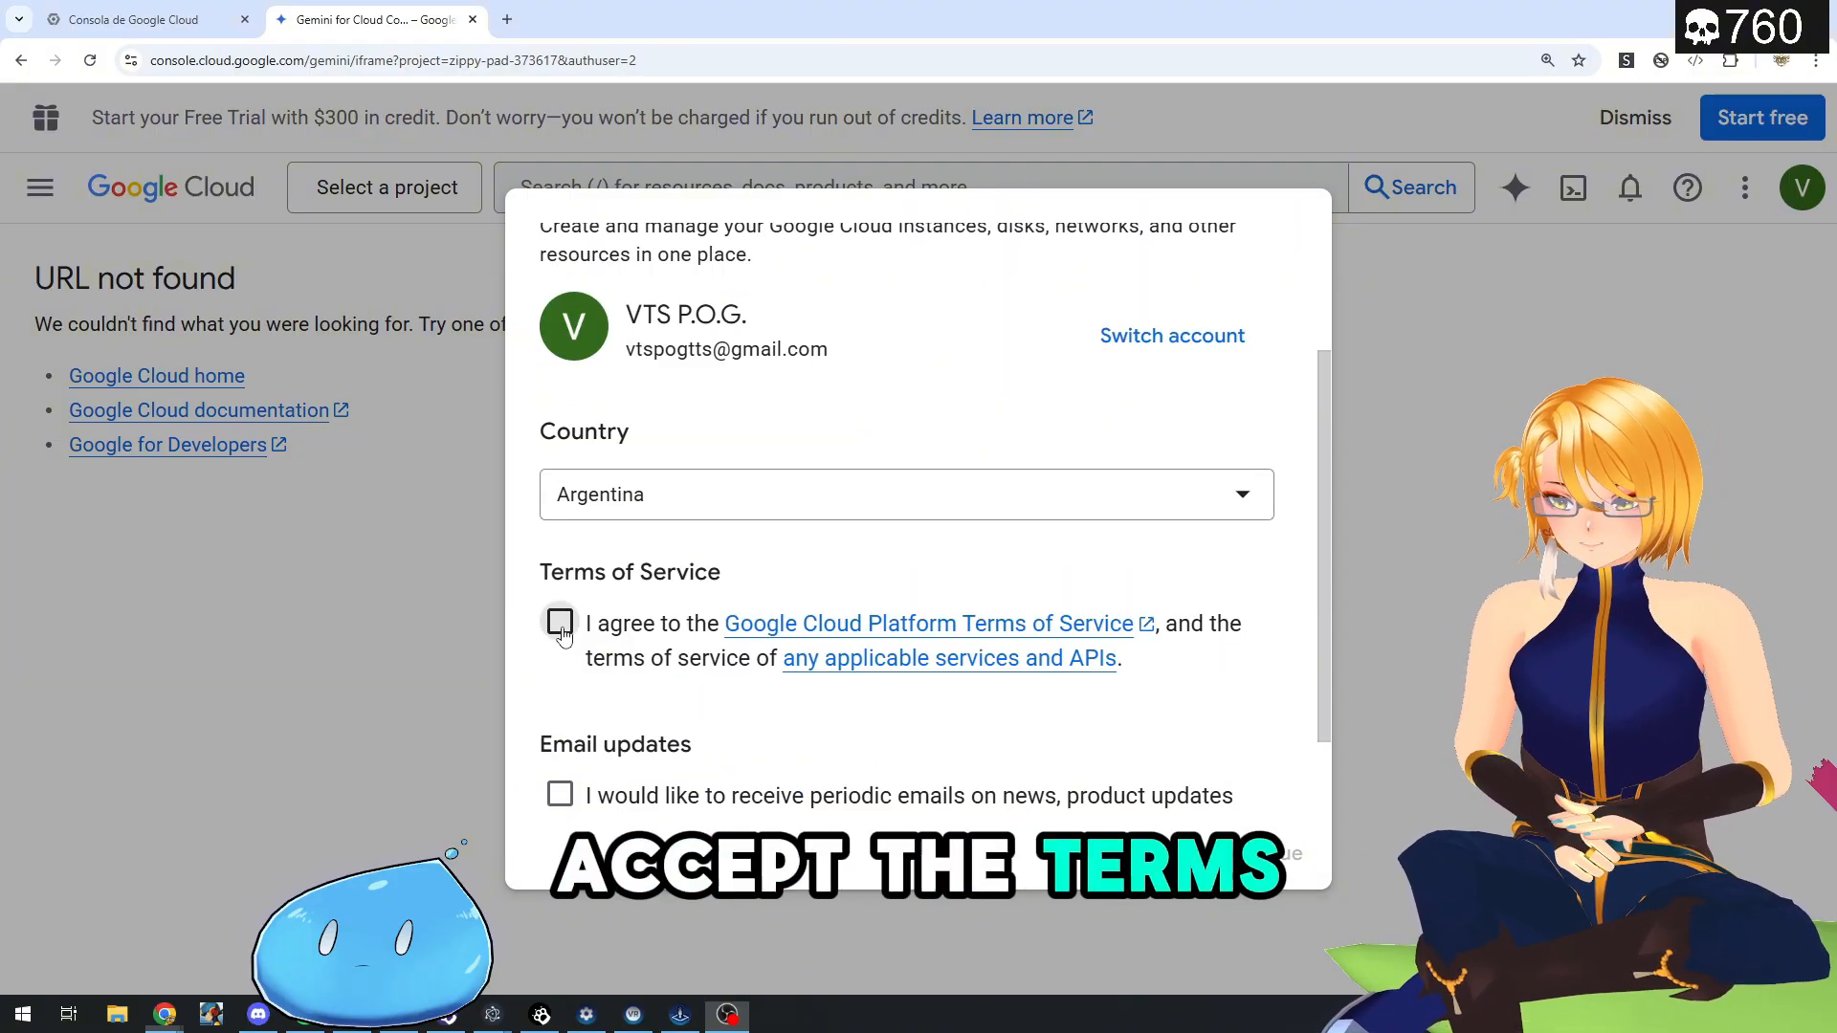
pyautogui.click(559, 623)
pyautogui.scroll(-1, 561, 631)
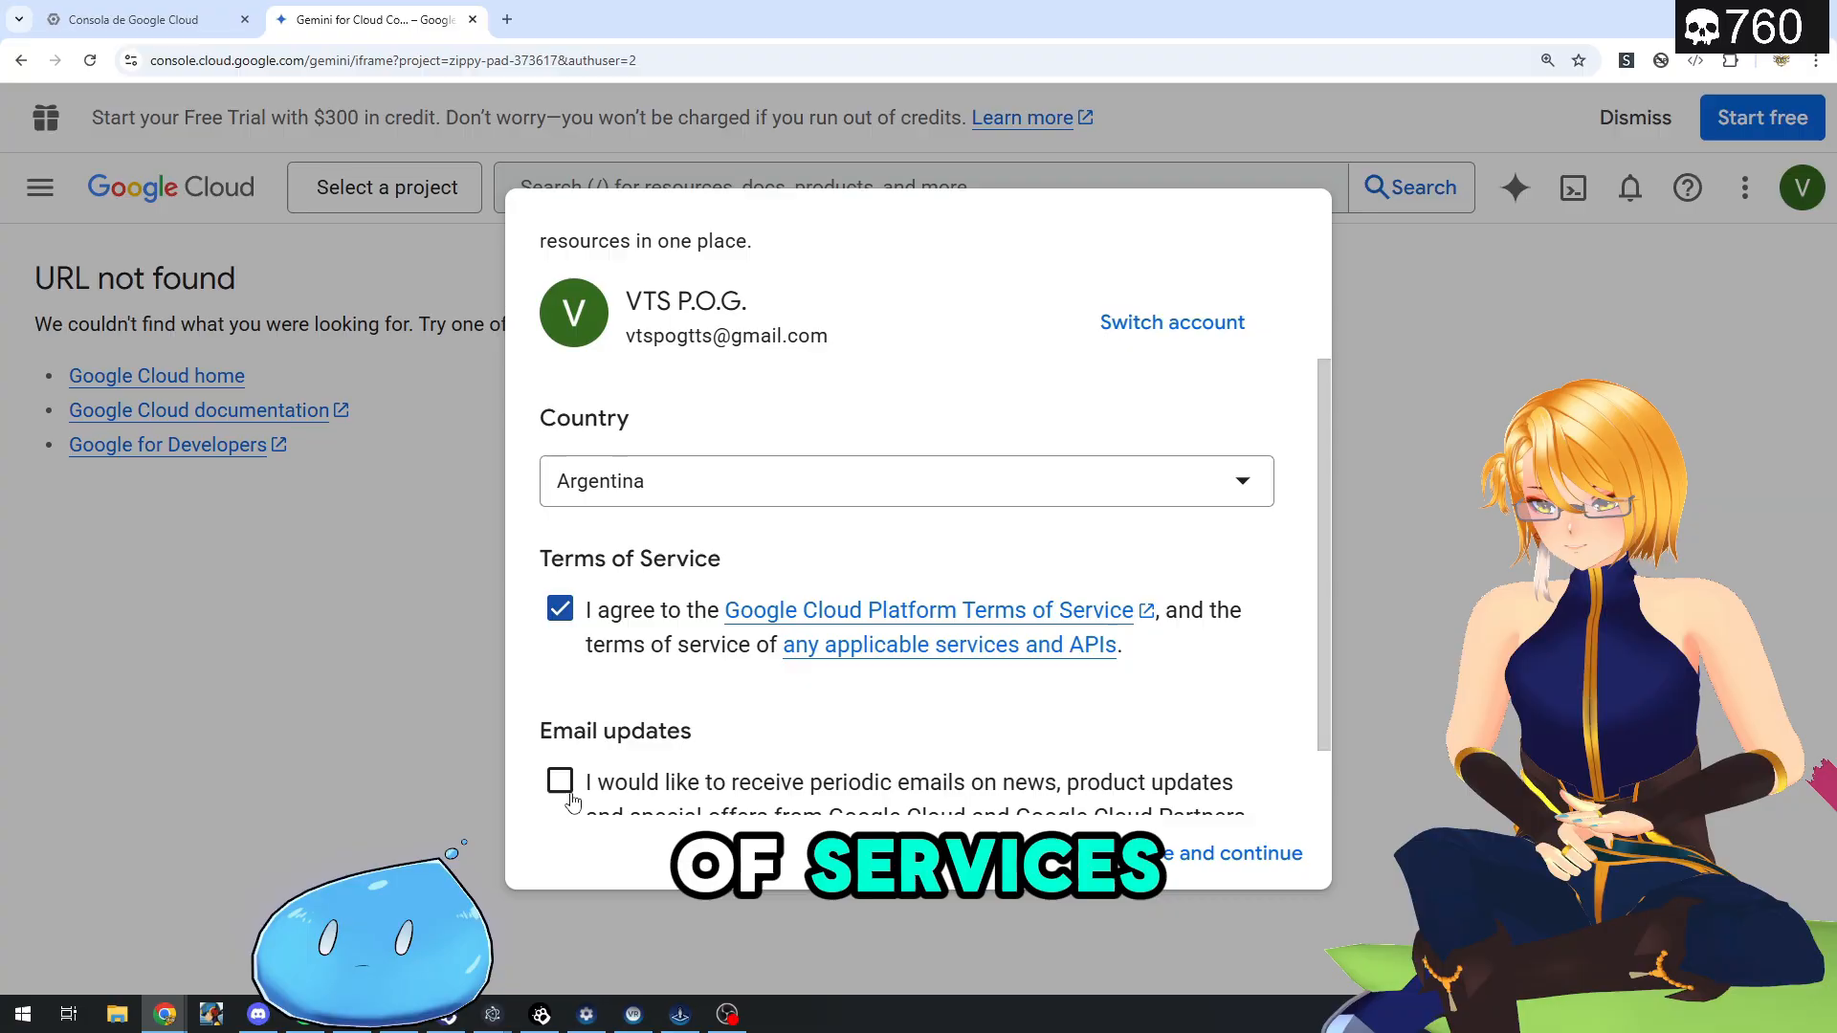
pyautogui.click(1170, 849)
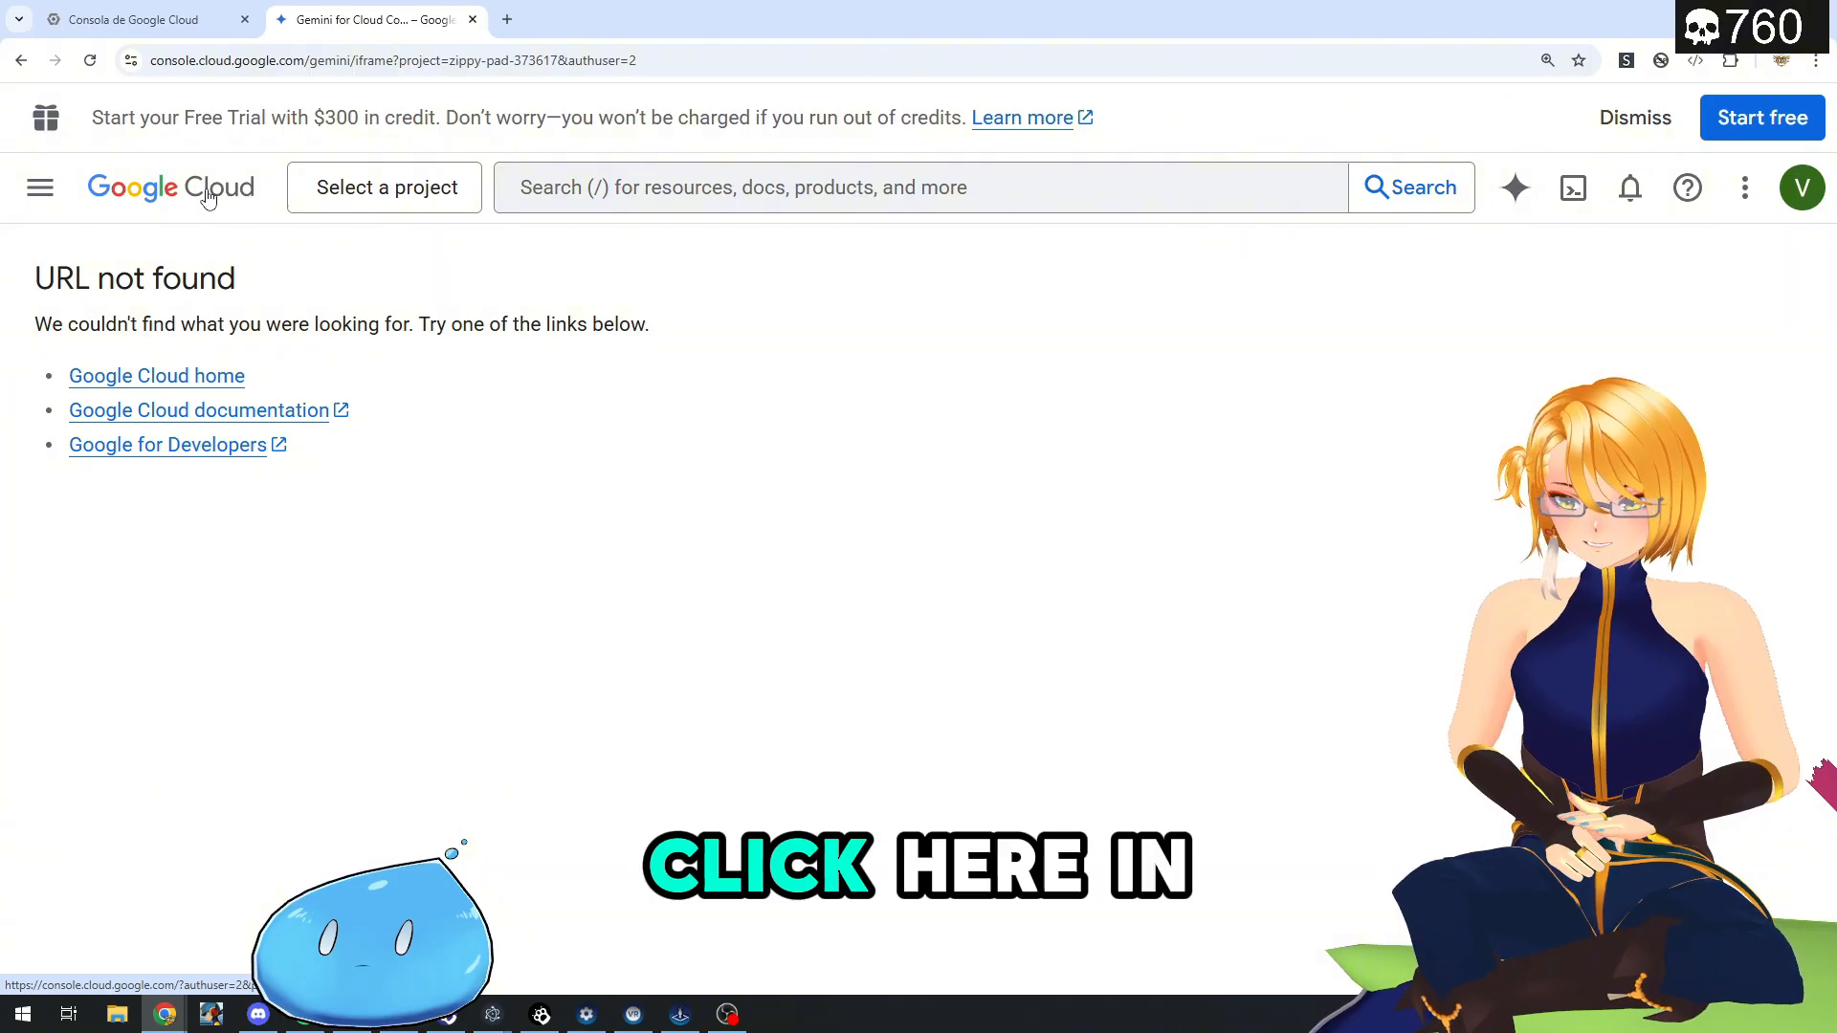
# - Go to the Google Cloud console home and create a new project named VTSPOG with no organization
pyautogui.click(208, 196)
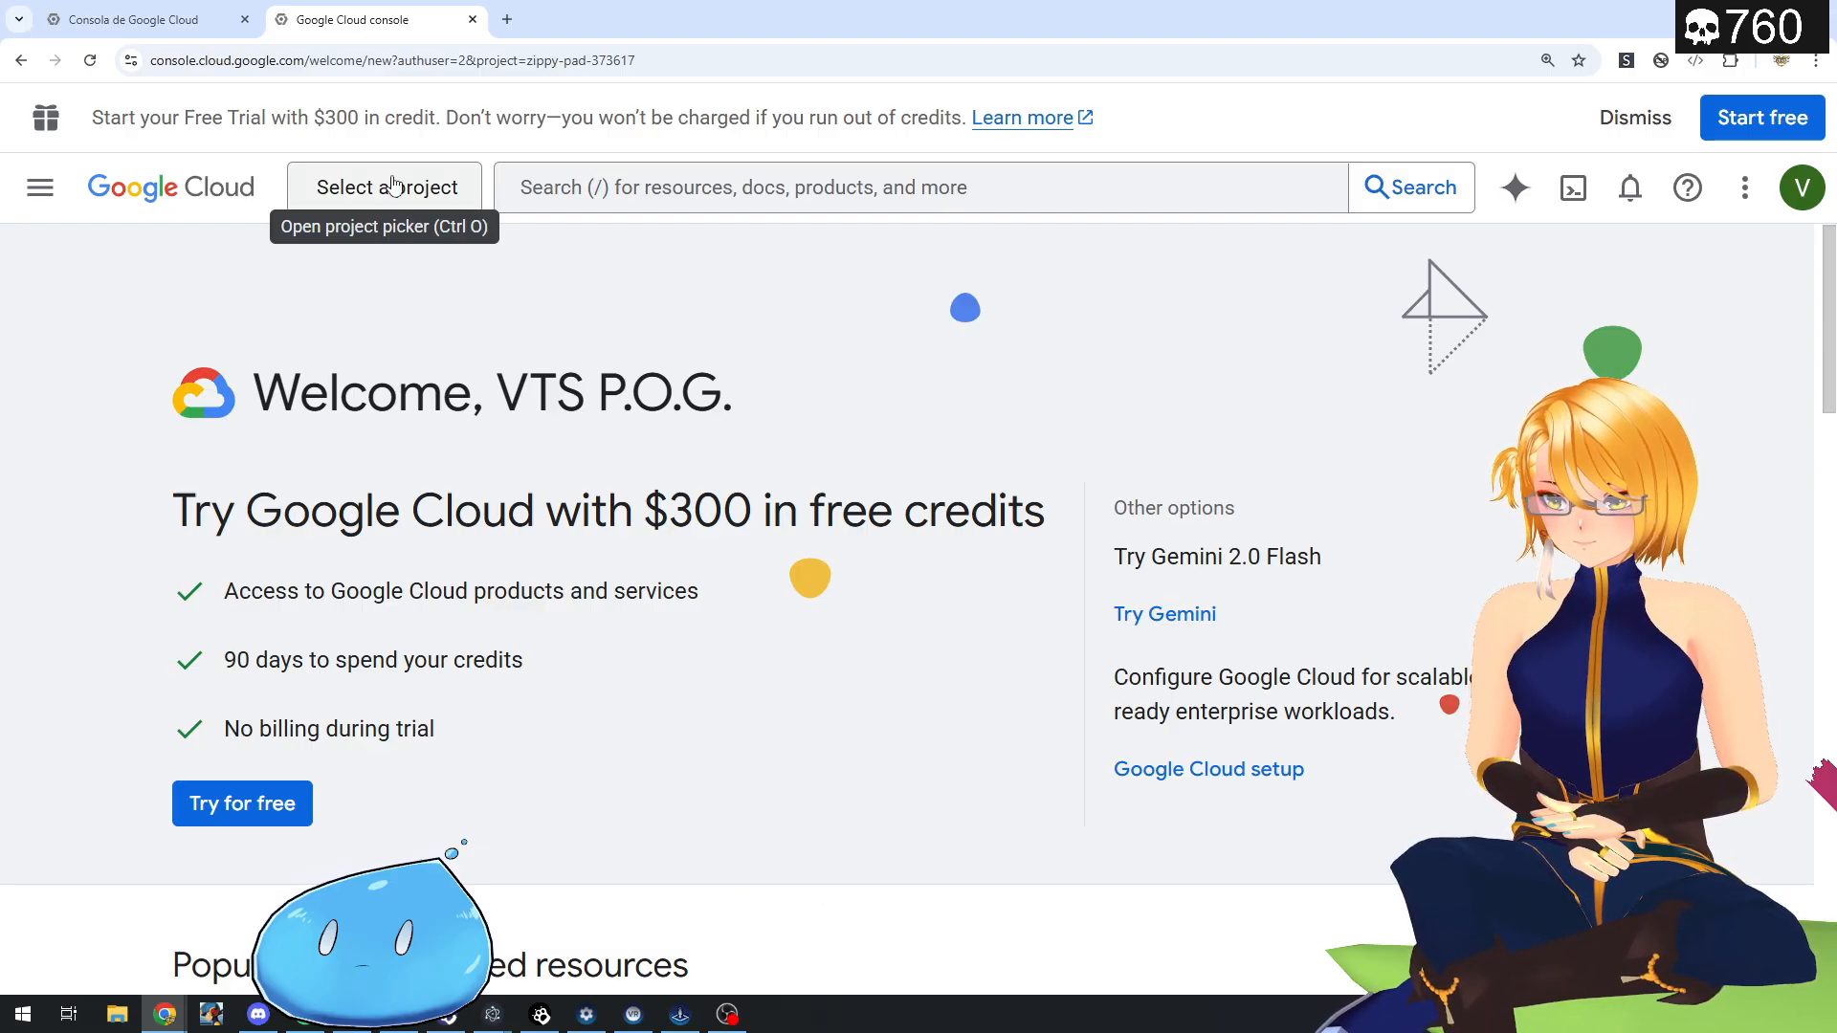
pyautogui.click(394, 191)
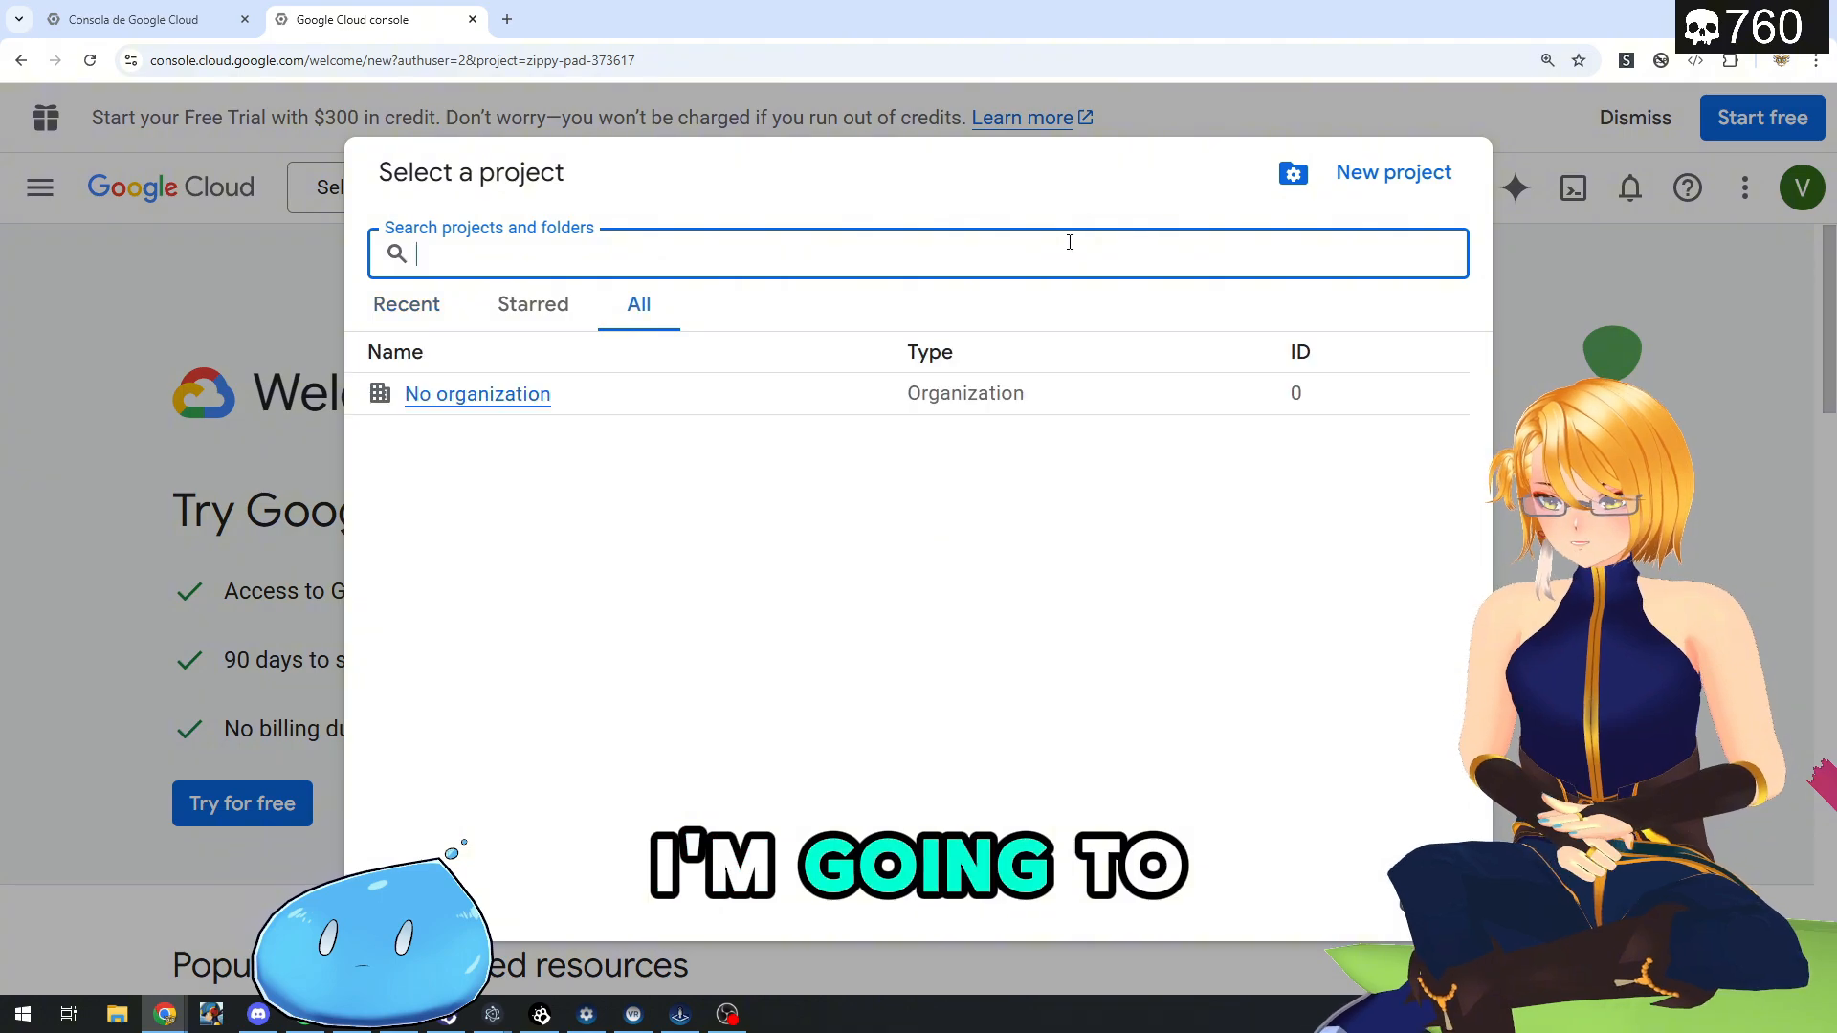
pyautogui.click(1378, 177)
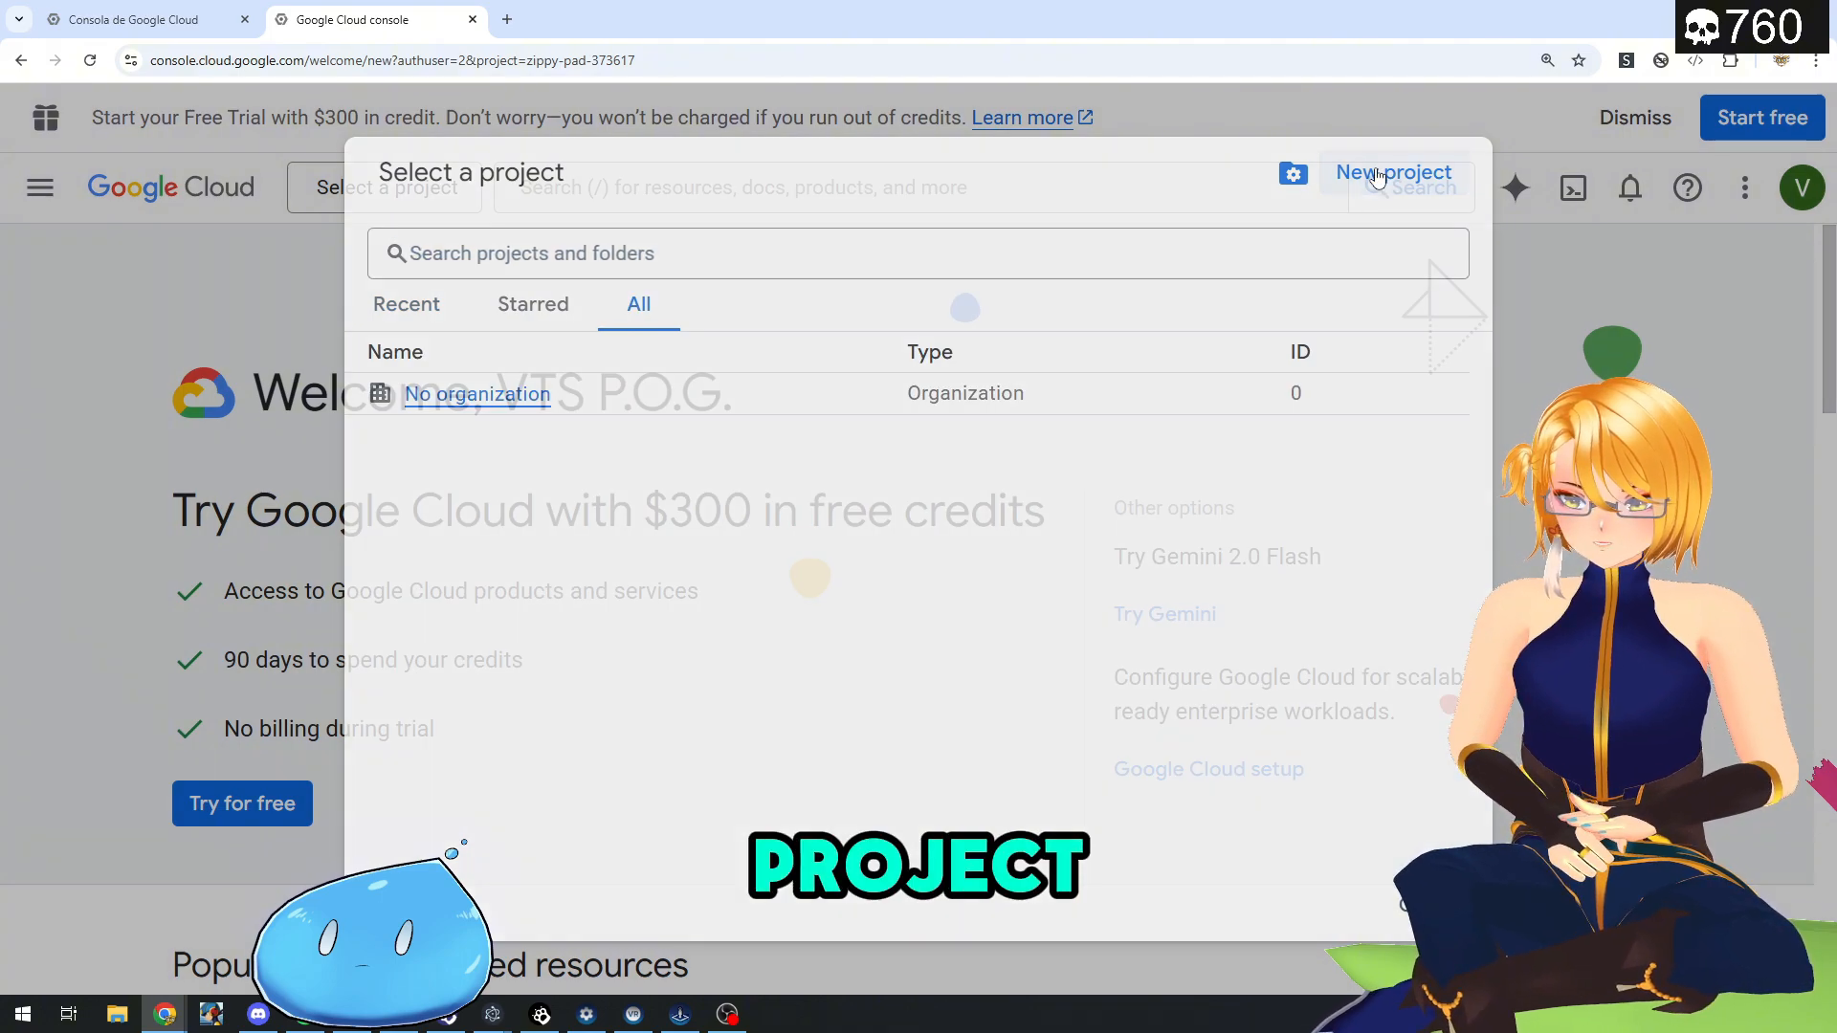
pyautogui.write('VTSPOG')
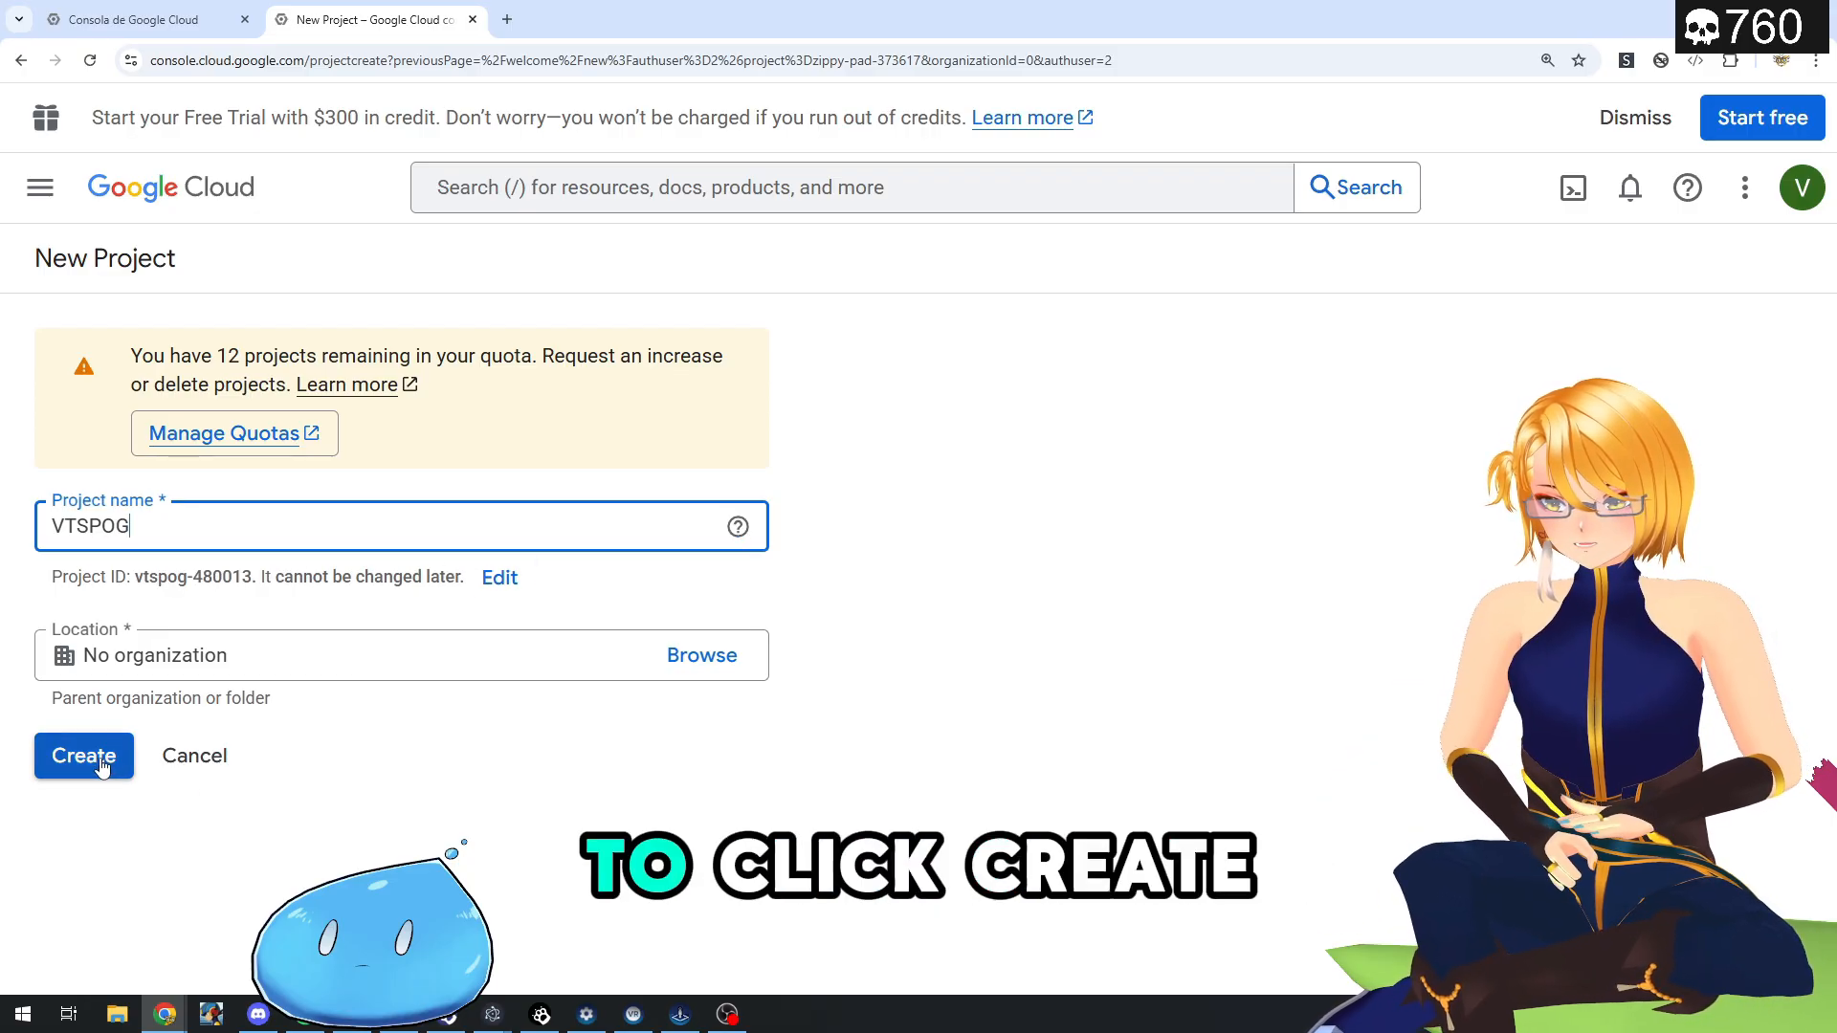
pyautogui.click(101, 766)
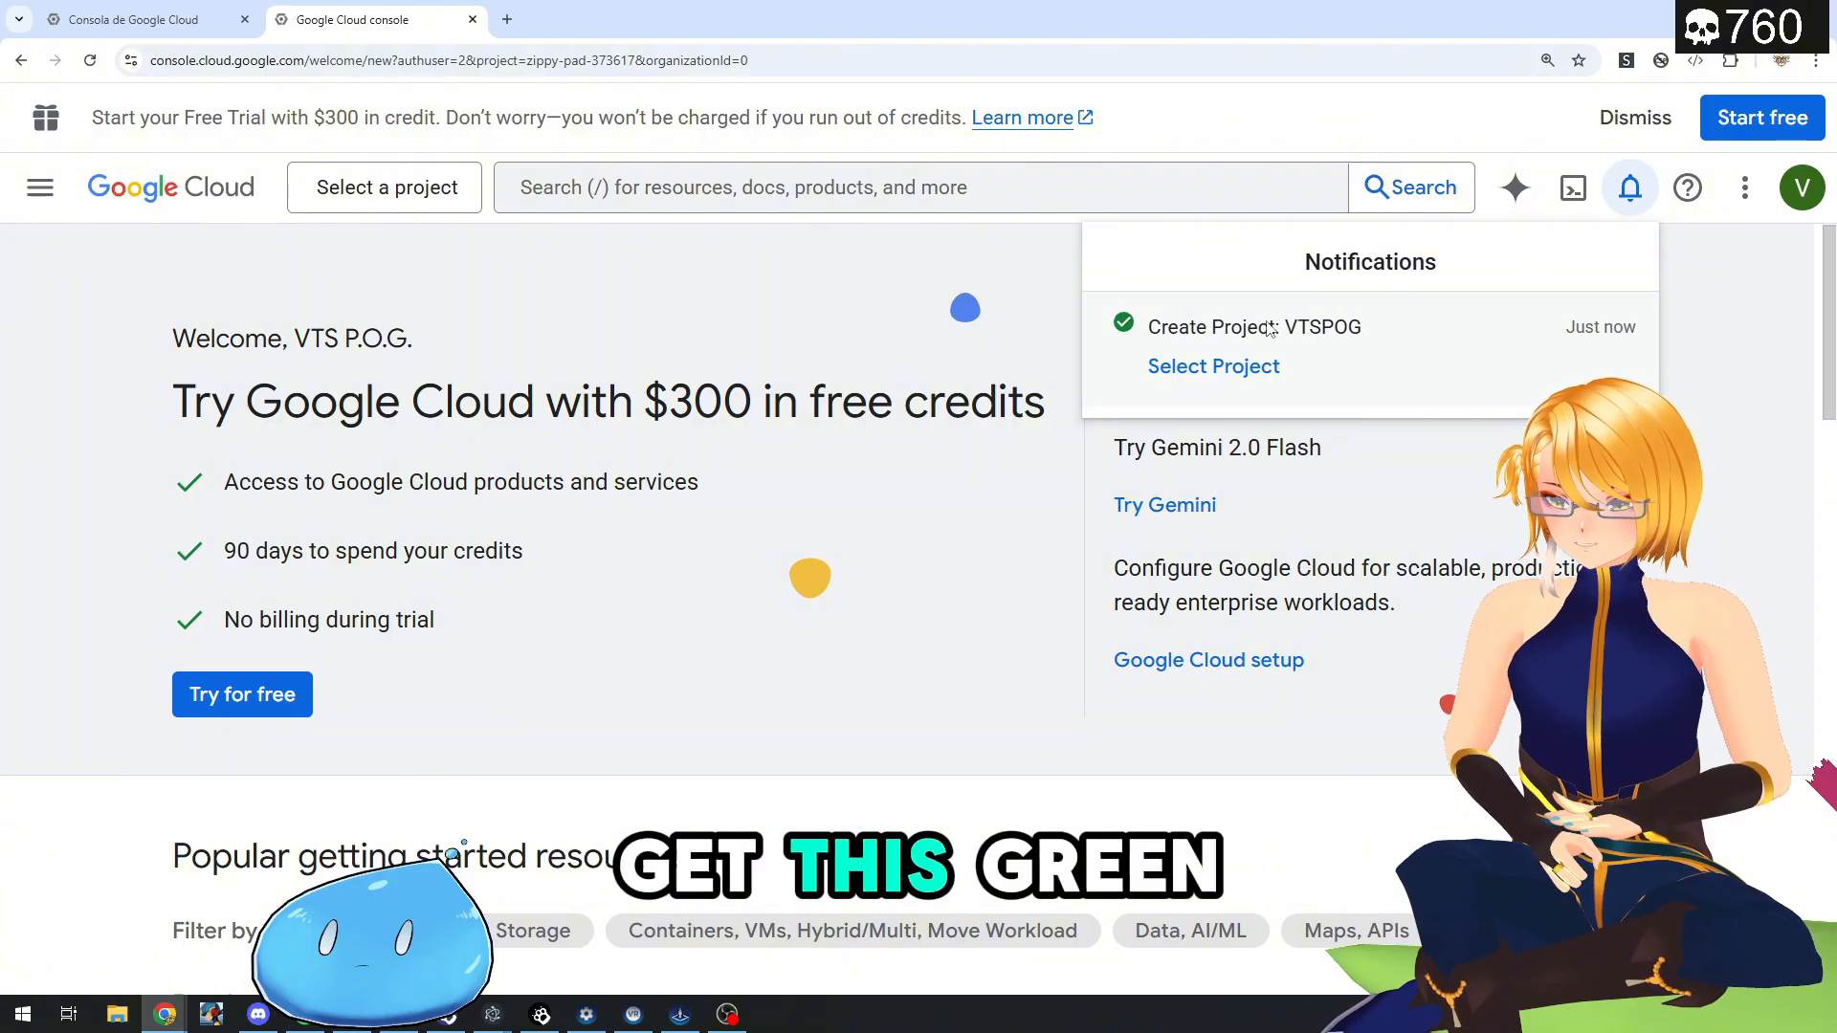
# - Make the VTSPOG project the active project in the console
pyautogui.click(393, 186)
pyautogui.click(393, 186)
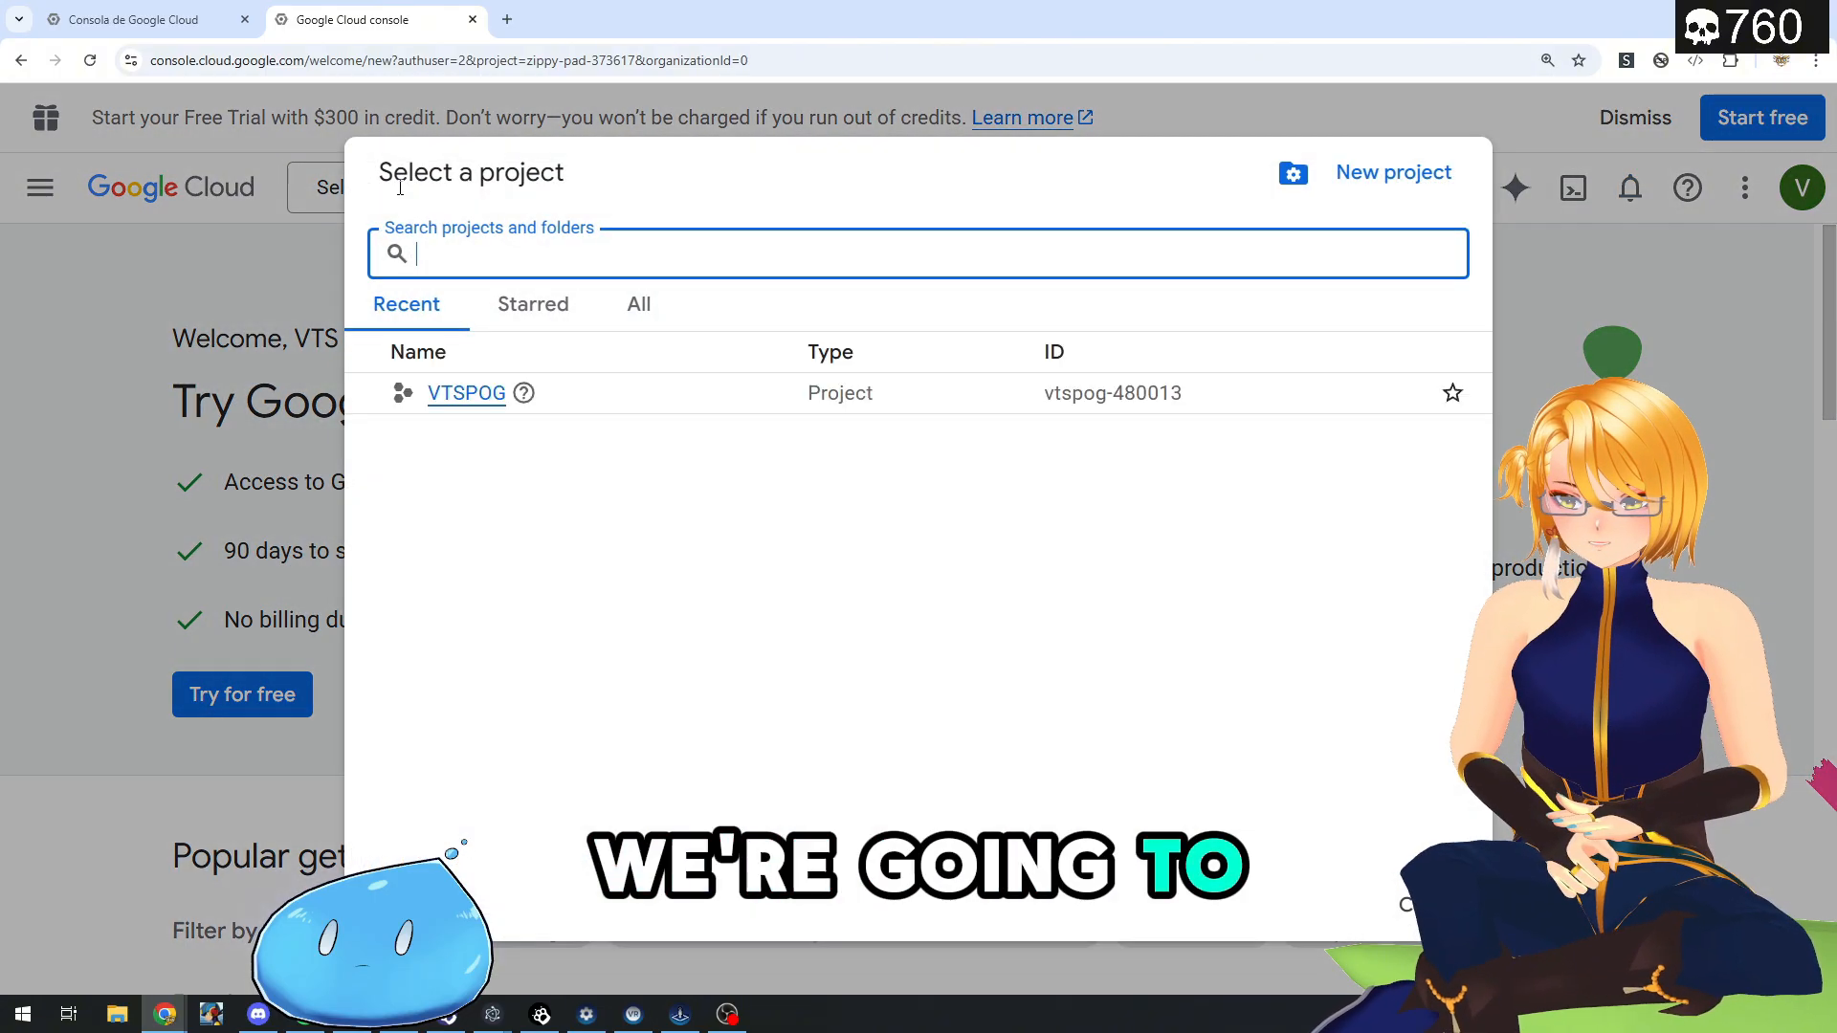
pyautogui.click(483, 401)
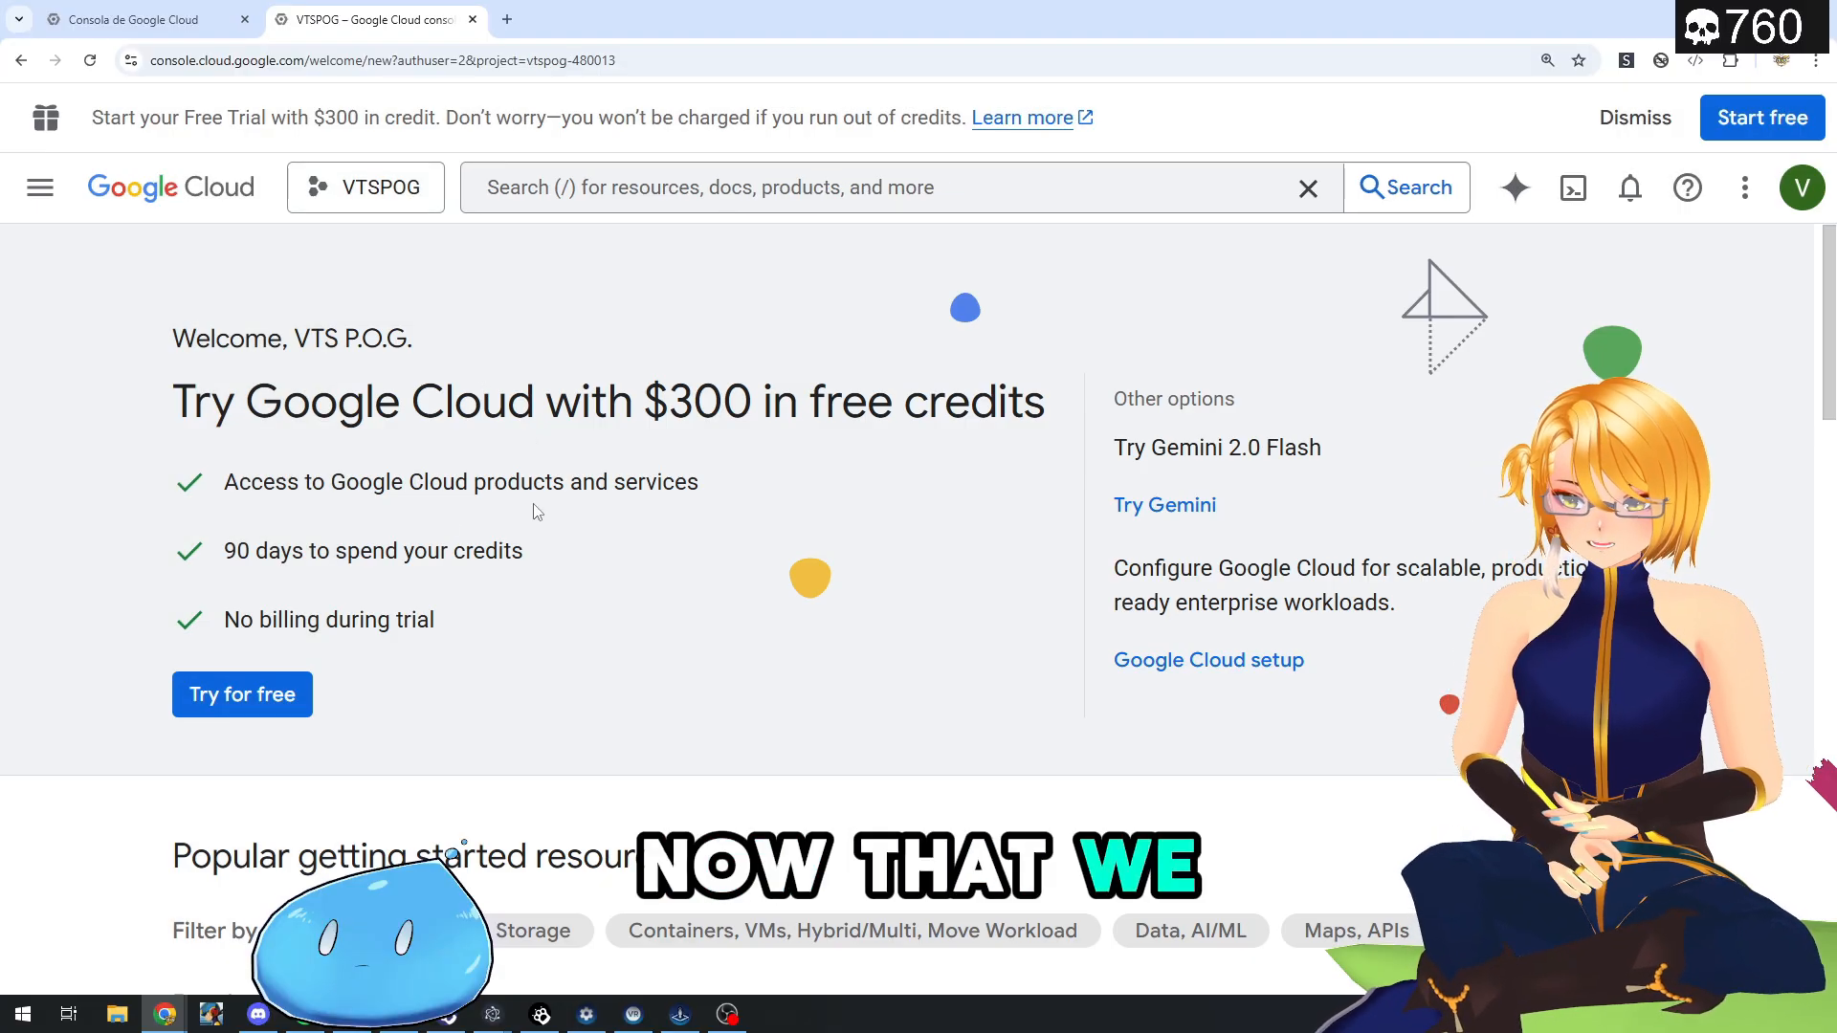
# - Search the console for "text to speech" and open the Cloud Text-to-Speech API product page
pyautogui.click(582, 186)
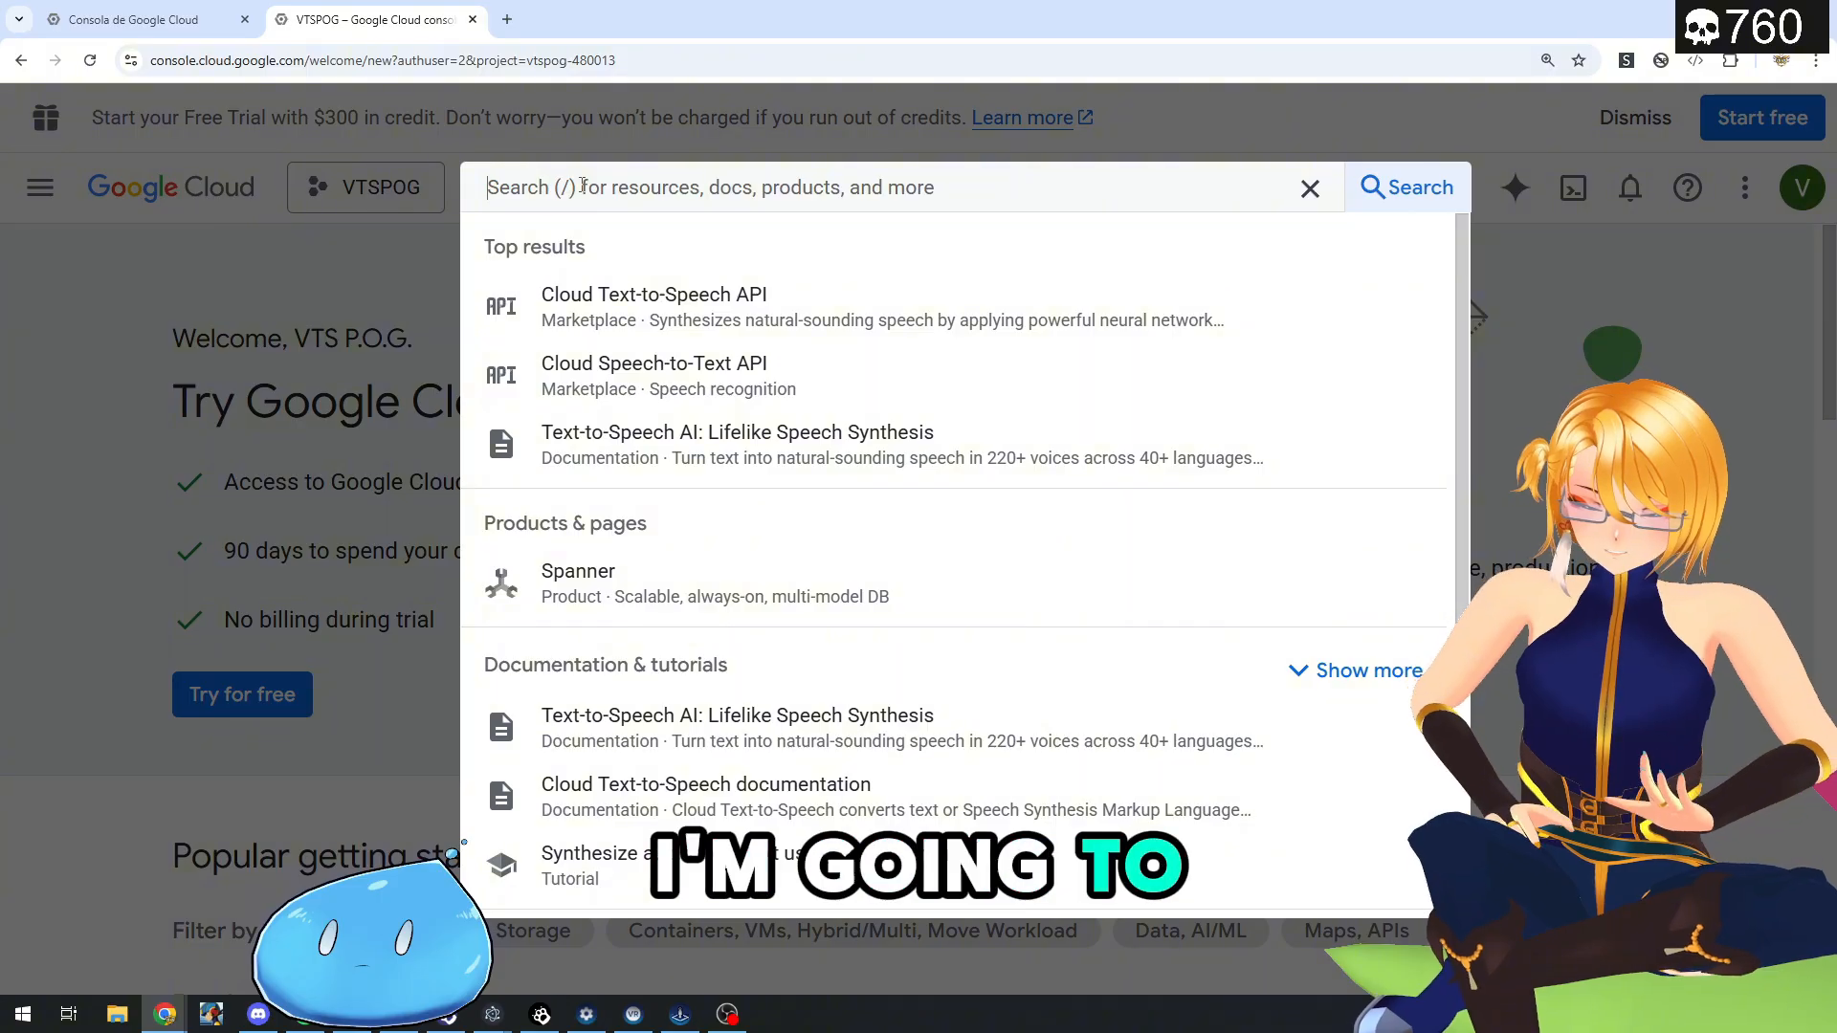
pyautogui.write('text to speech')
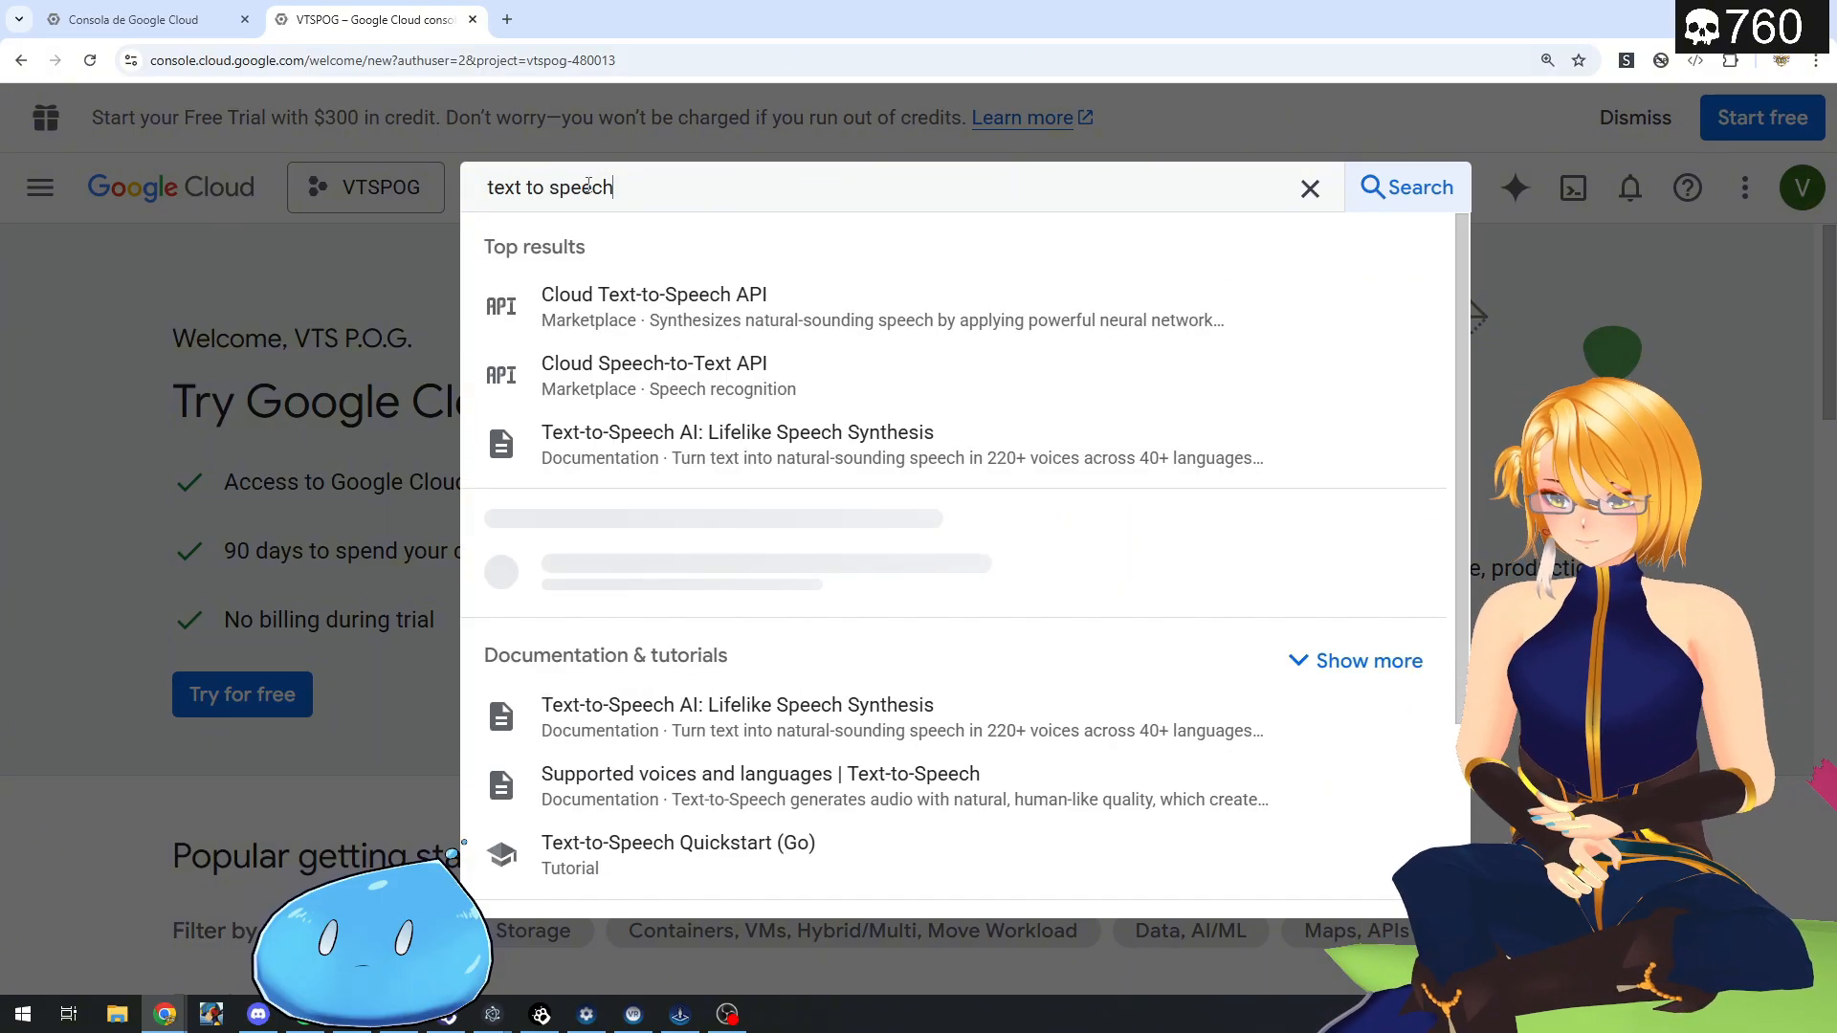
pyautogui.click(699, 316)
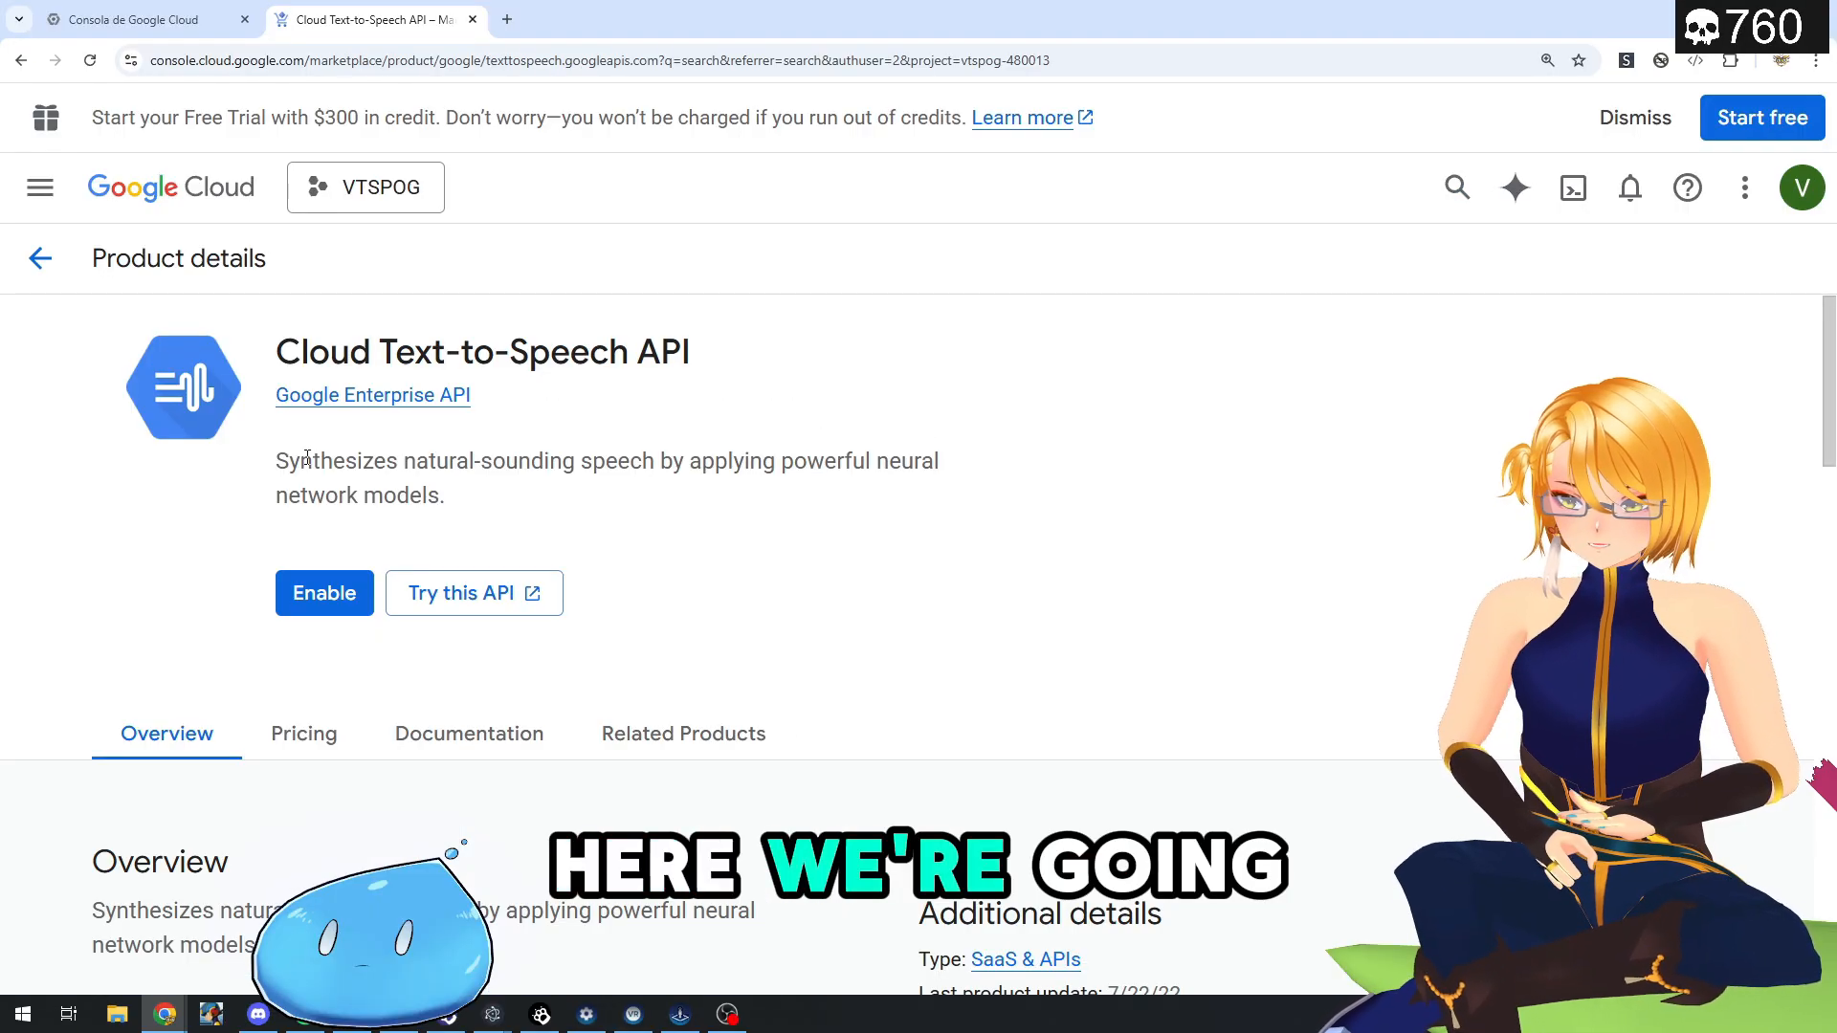
# - Request enabling the Cloud Text-to-Speech API and begin creating a billing account for the VTSPOG project
pyautogui.click(297, 598)
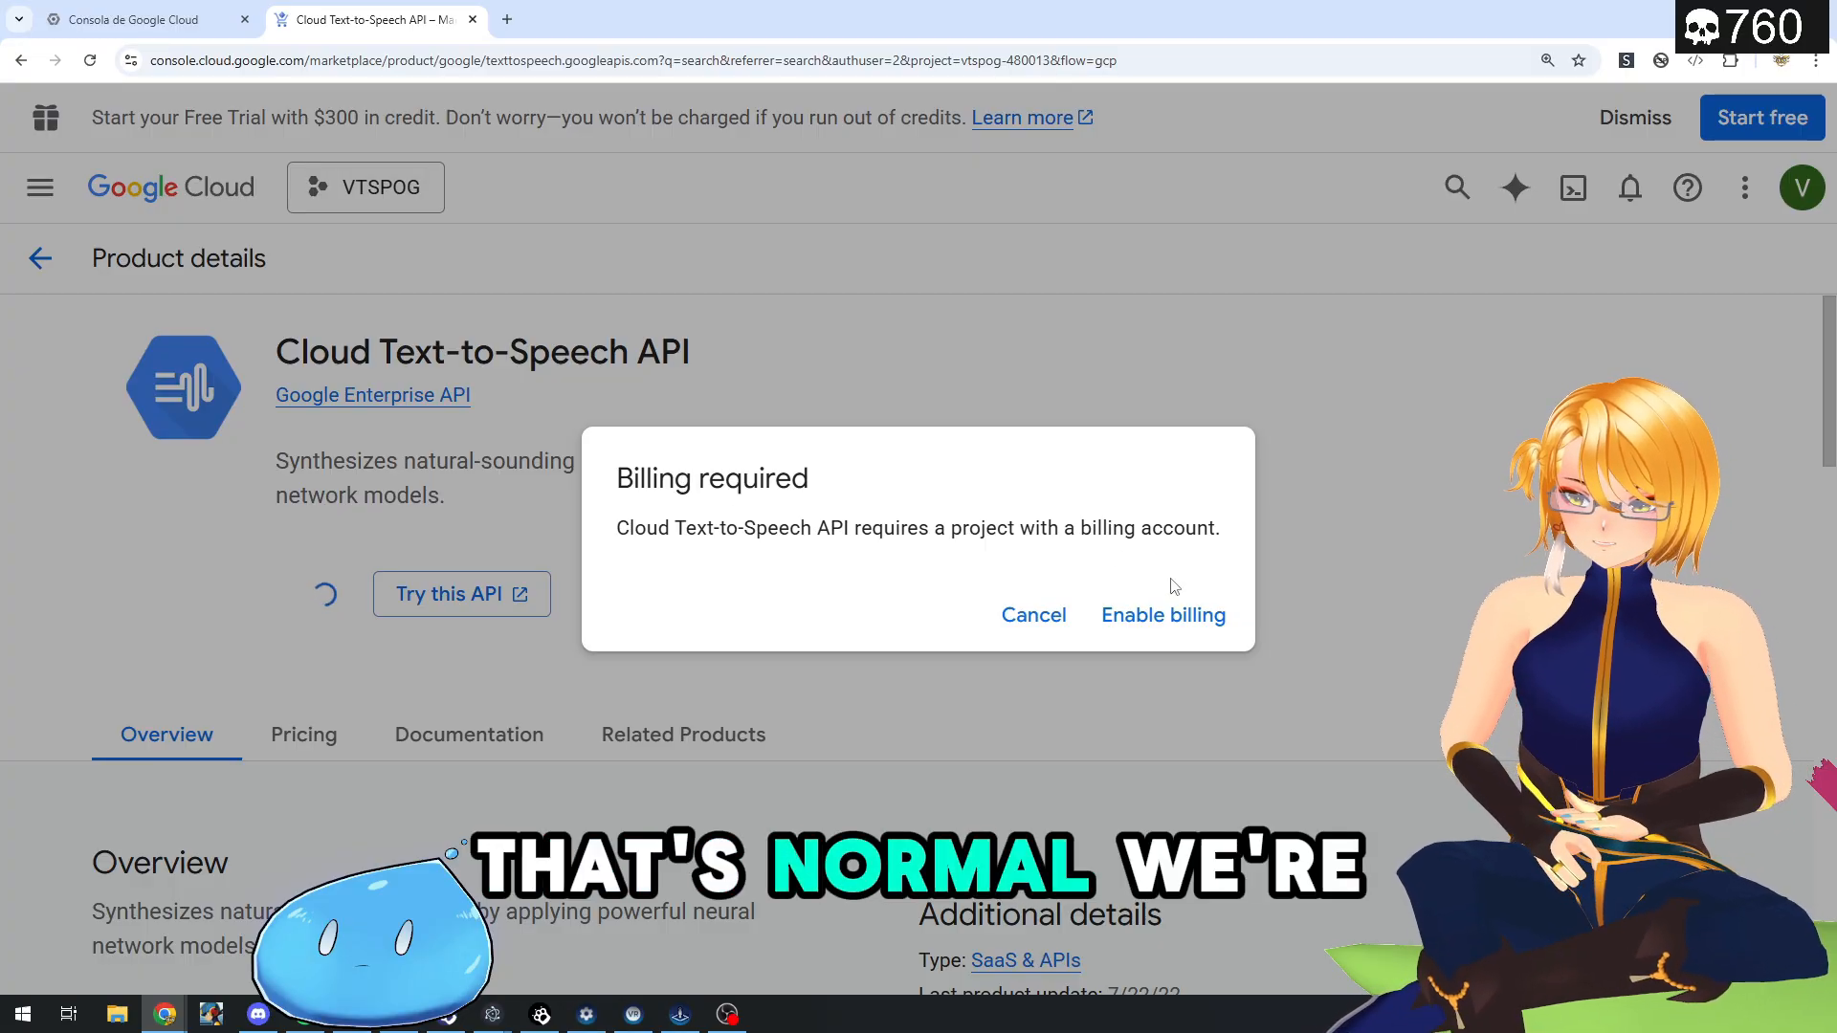
pyautogui.click(1169, 627)
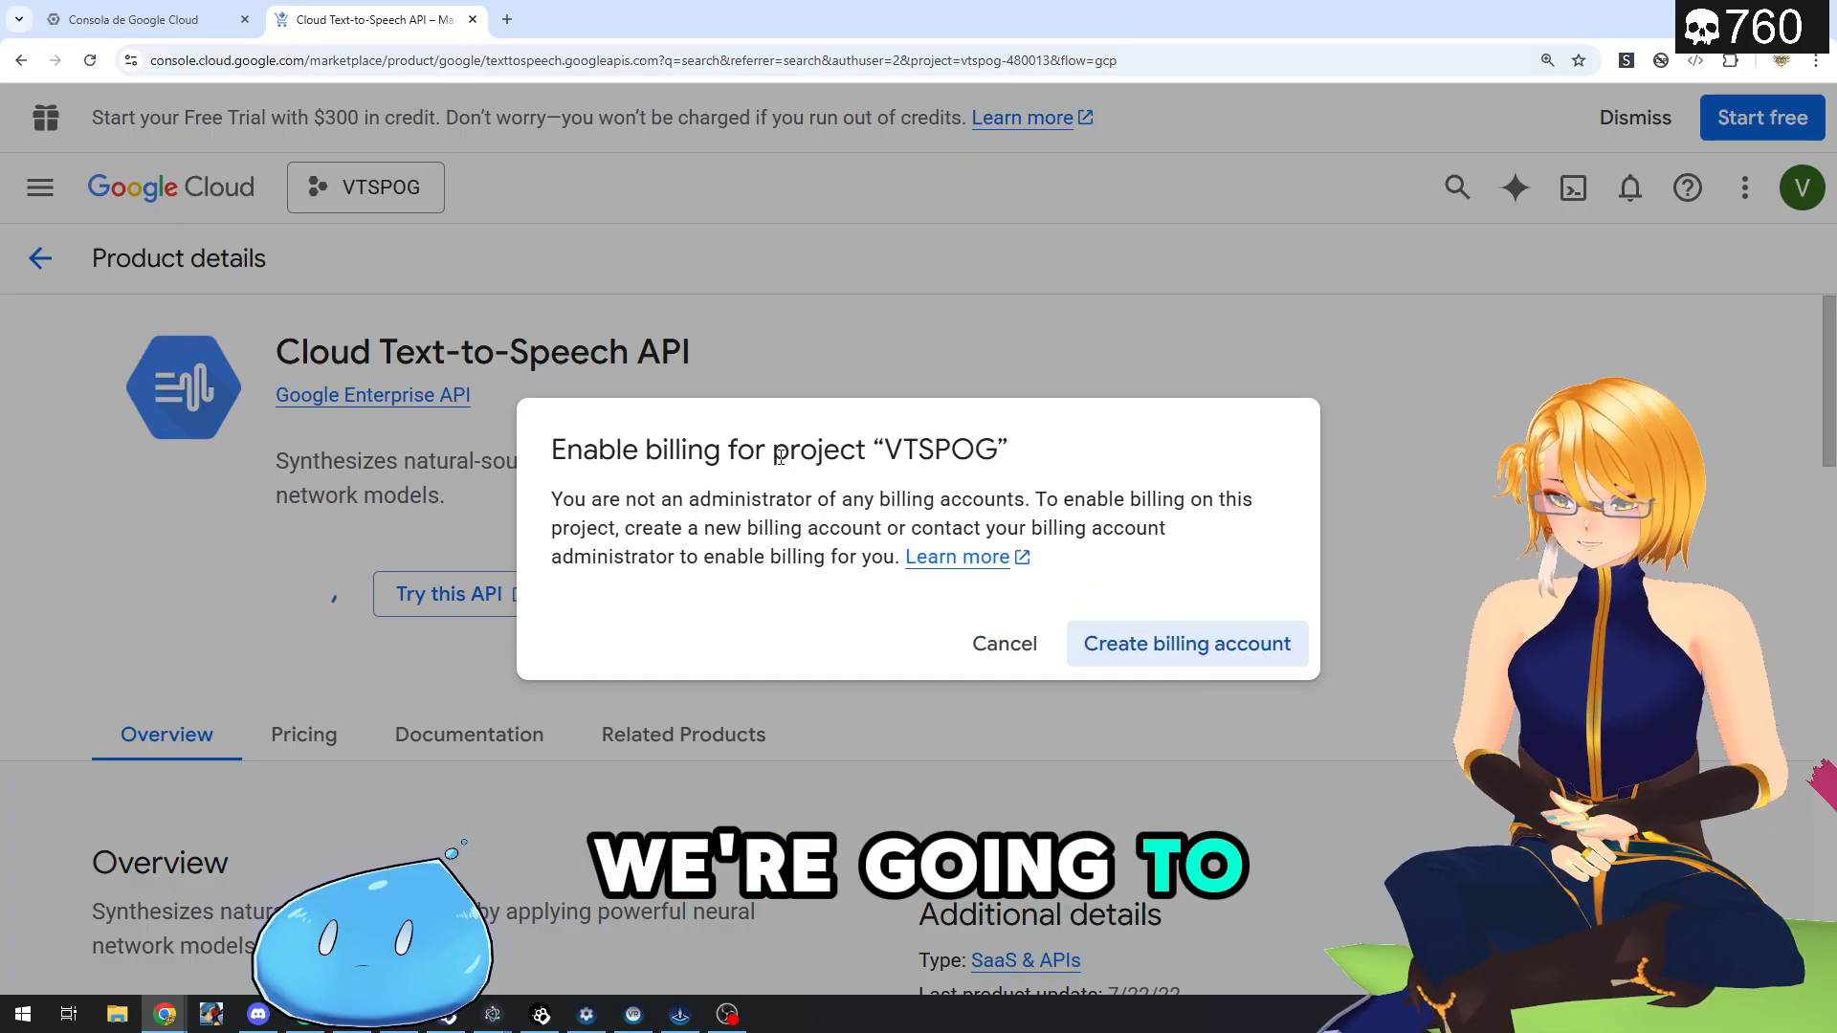
pyautogui.click(1234, 654)
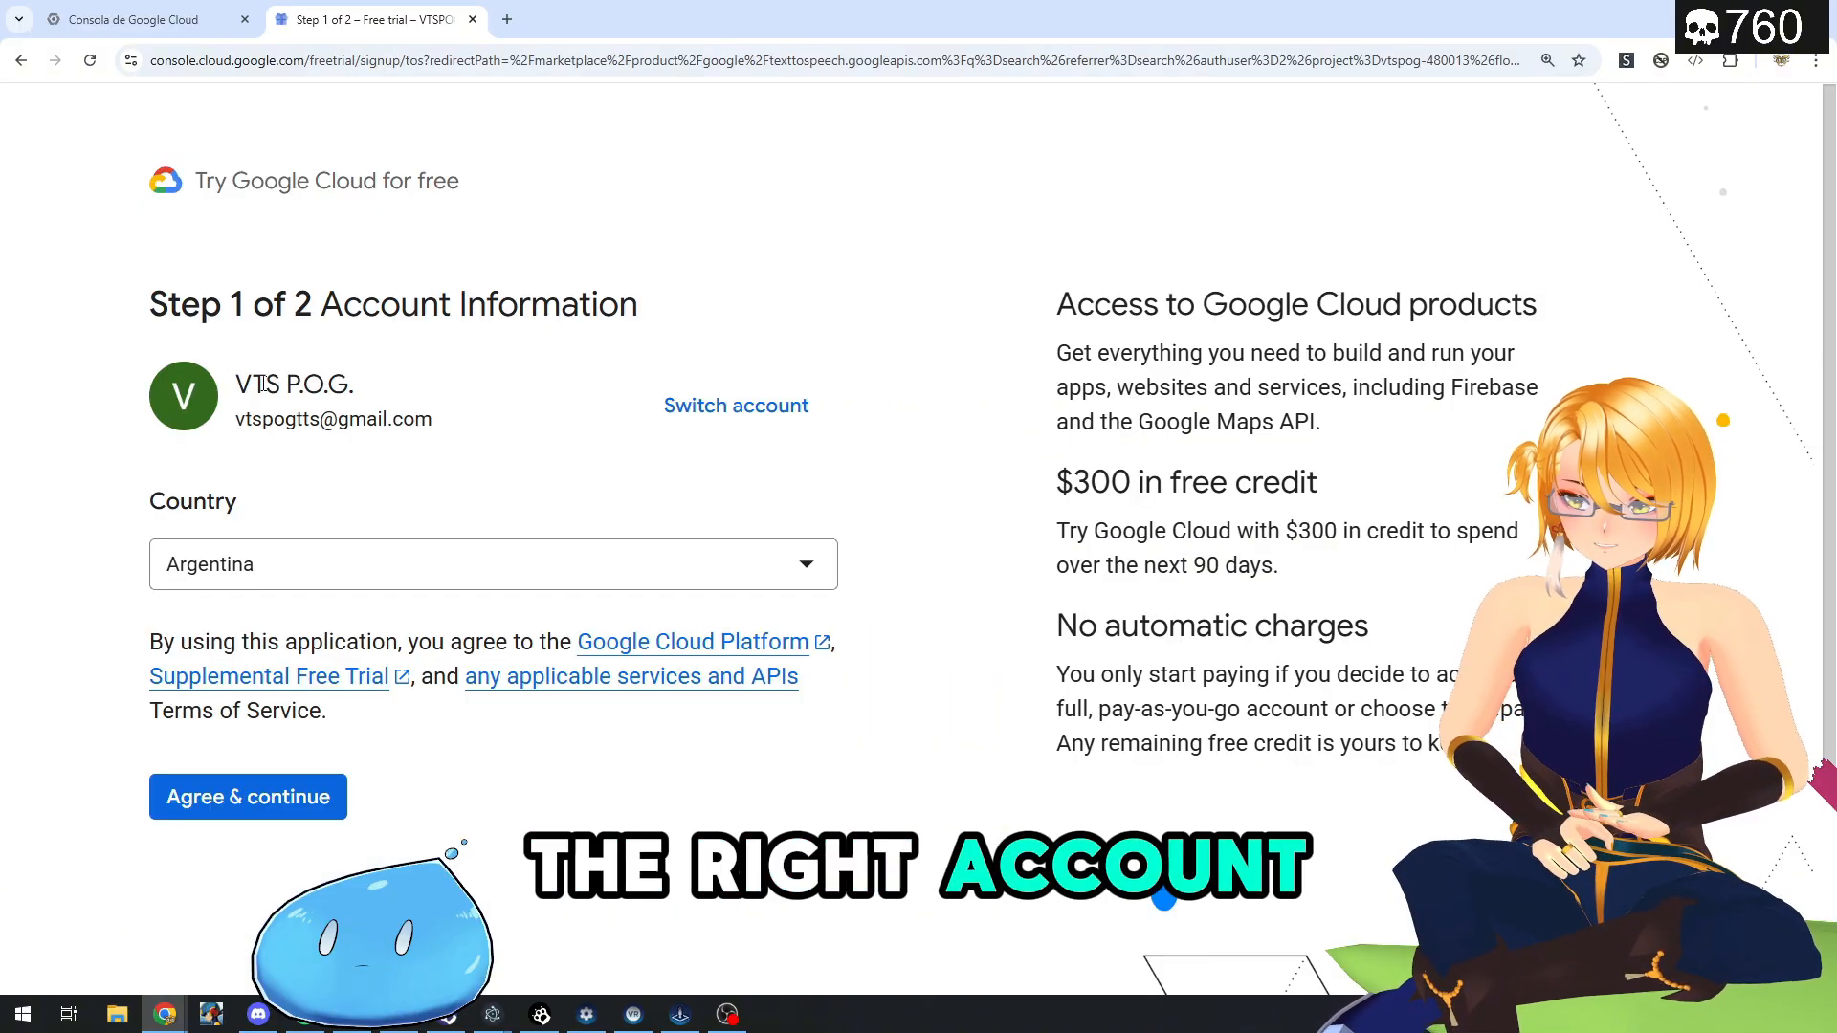
# - Check the account shown for the free trial, then agree to its terms and continue past the account information
pyautogui.moveTo(251, 384); pyautogui.dragTo(384, 396)
pyautogui.click(368, 479)
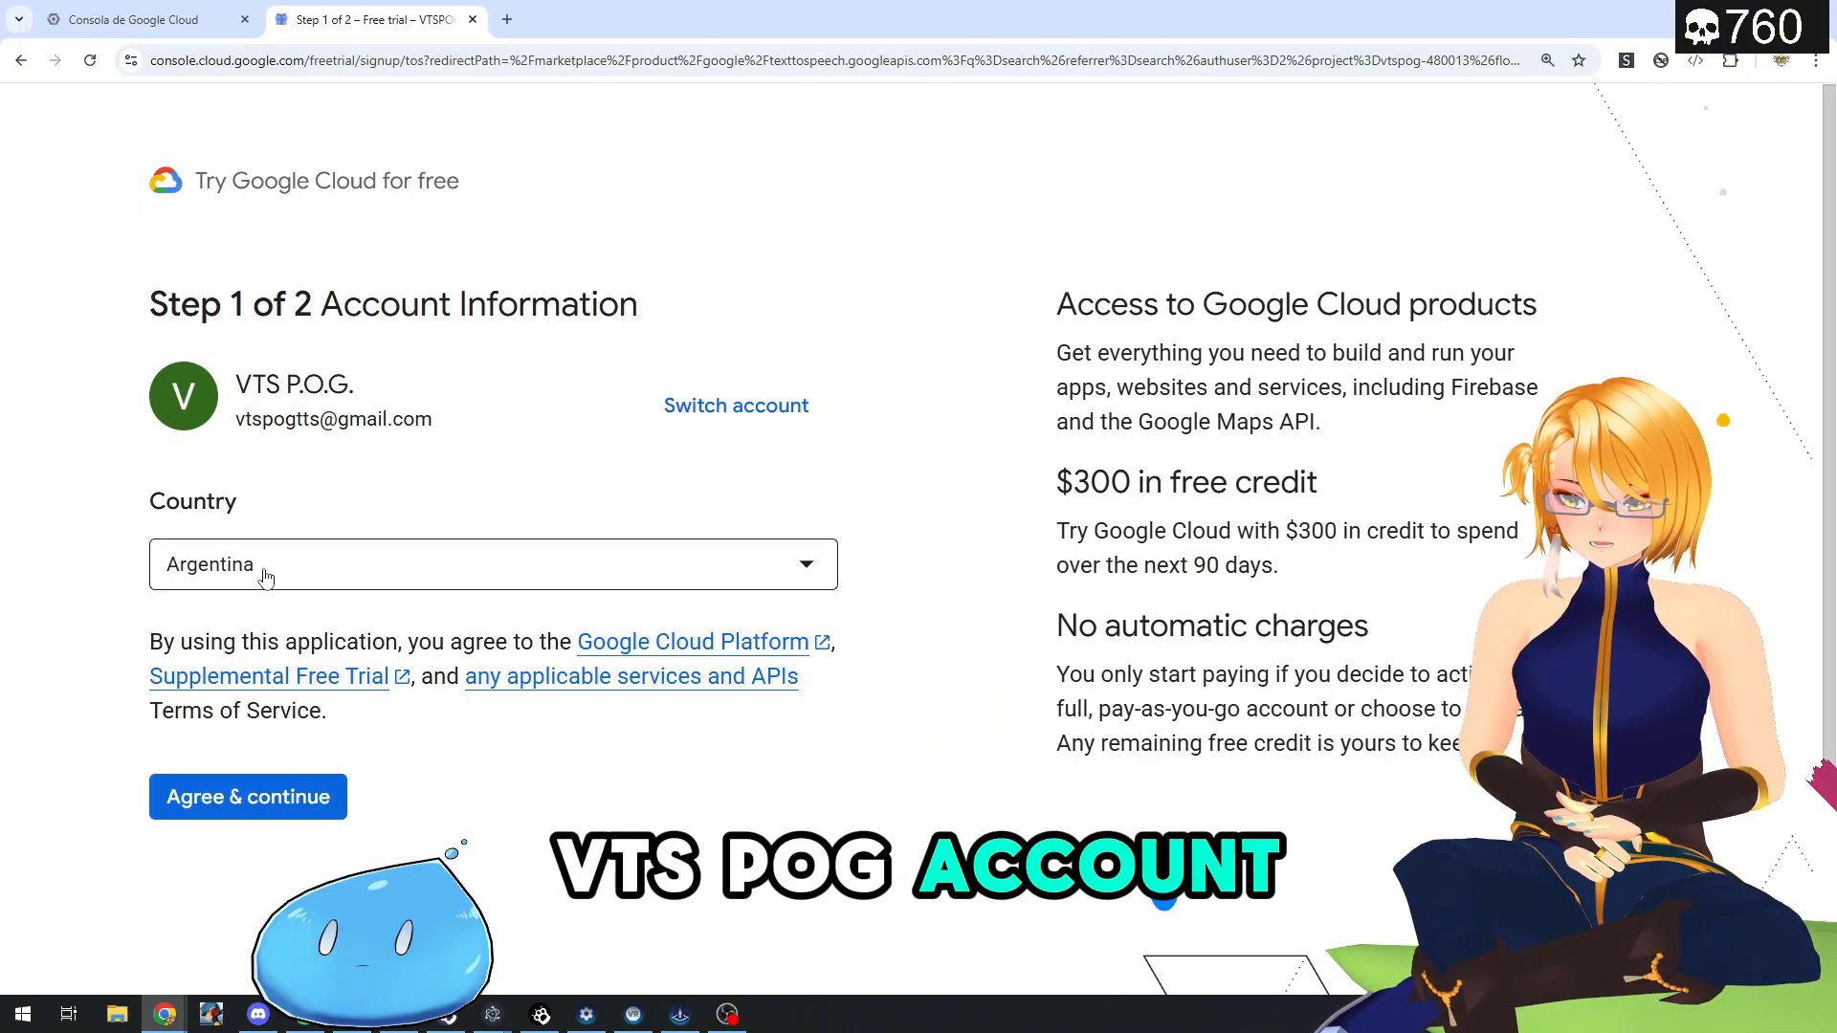
pyautogui.click(251, 800)
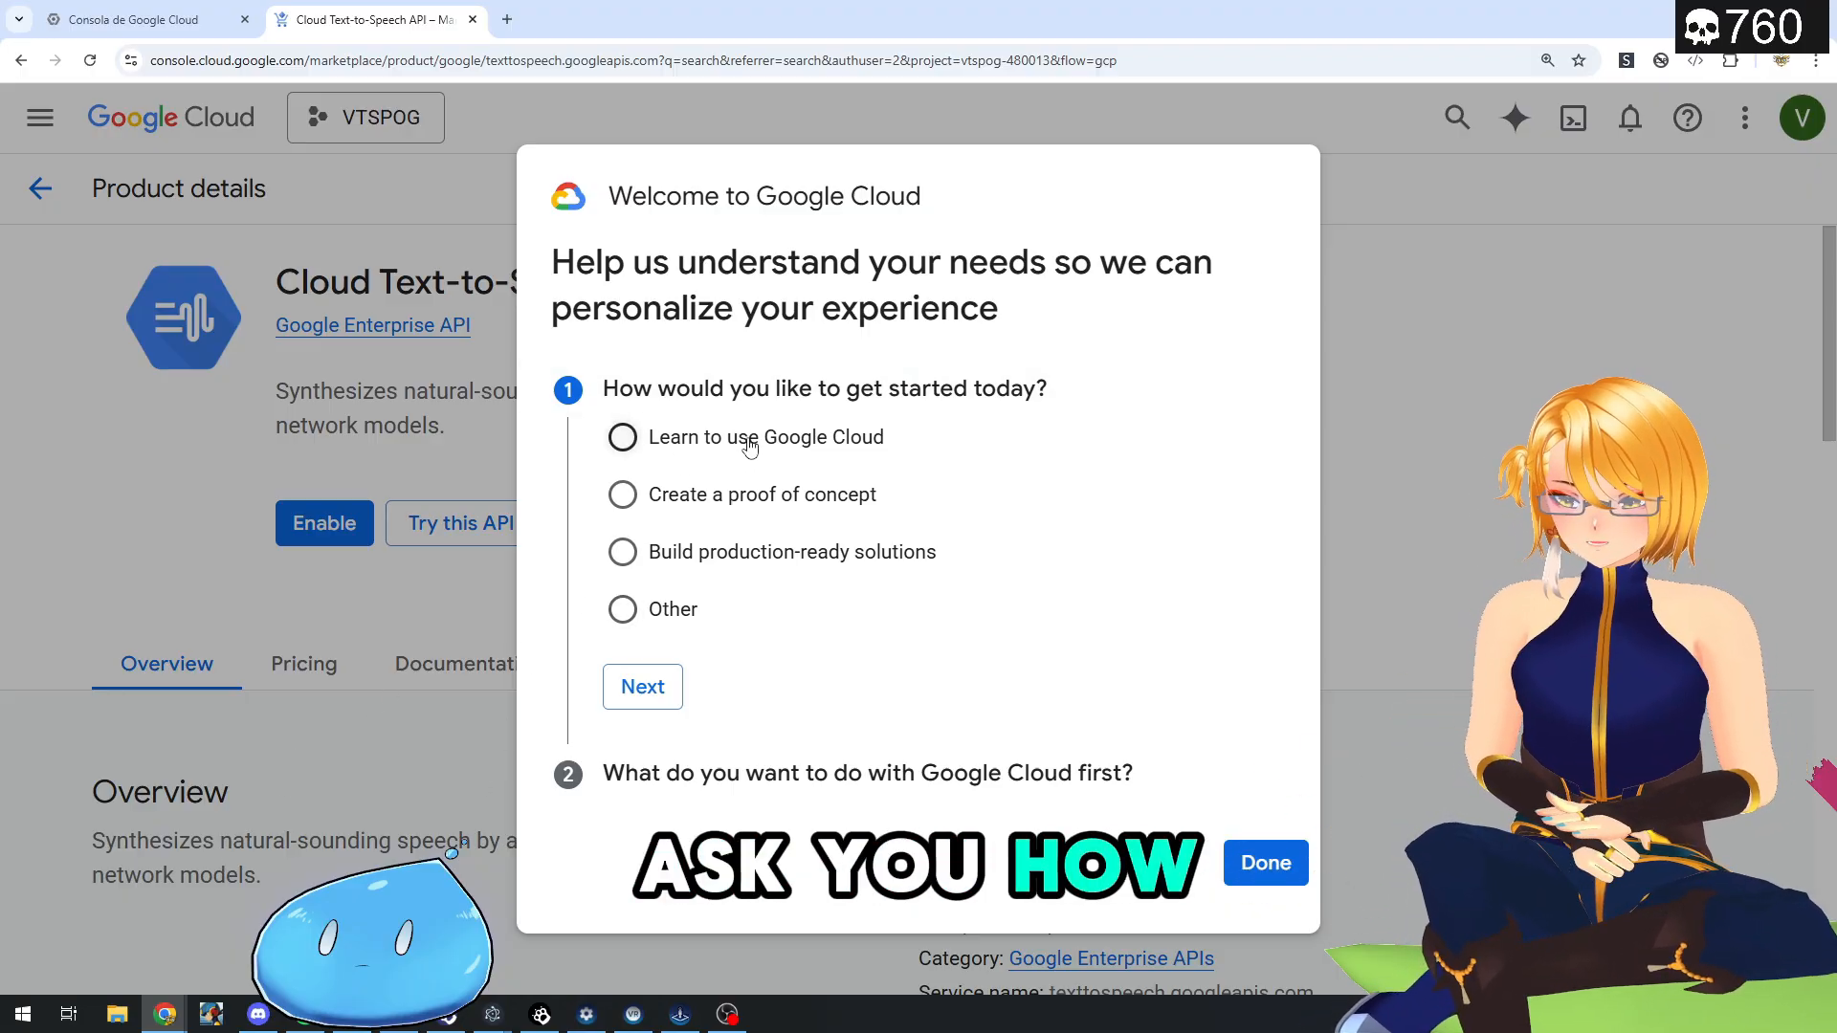
# - Answer the welcome survey's getting-started question with Other, specify "tts", and finish the survey
pyautogui.click(621, 610)
pyautogui.click(705, 666)
pyautogui.write('tts')
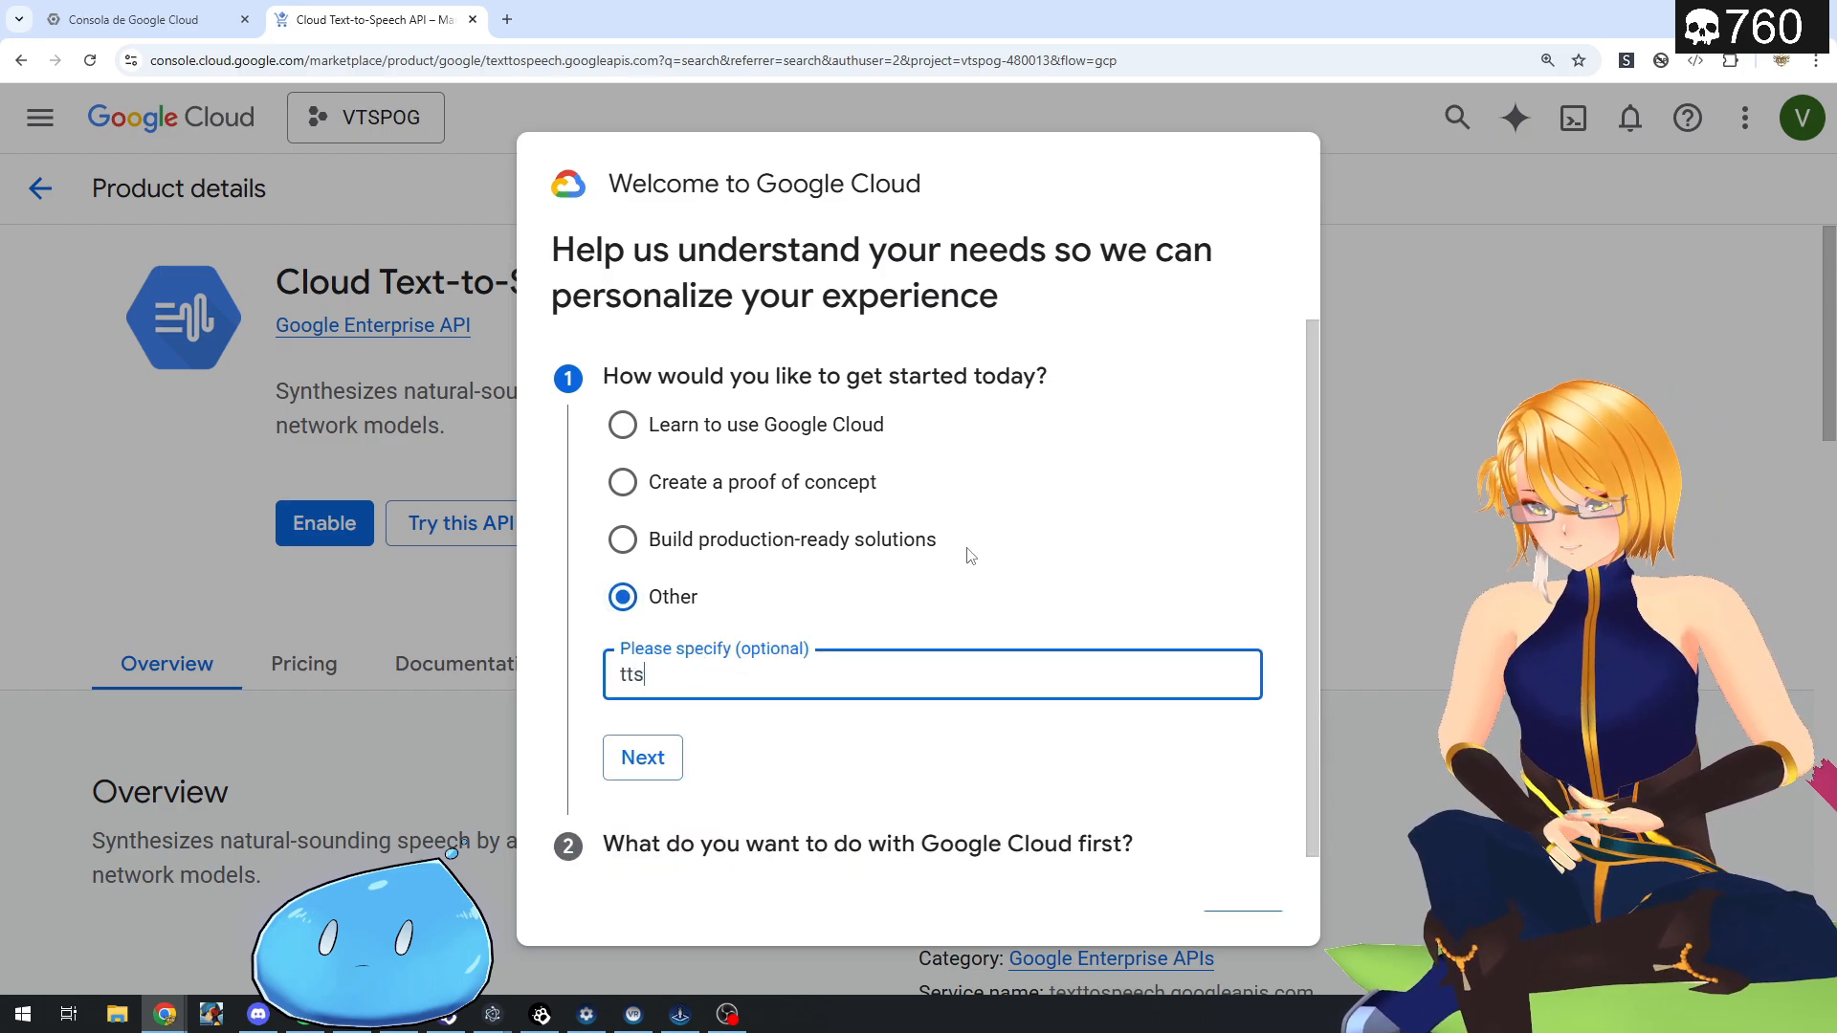
pyautogui.click(643, 758)
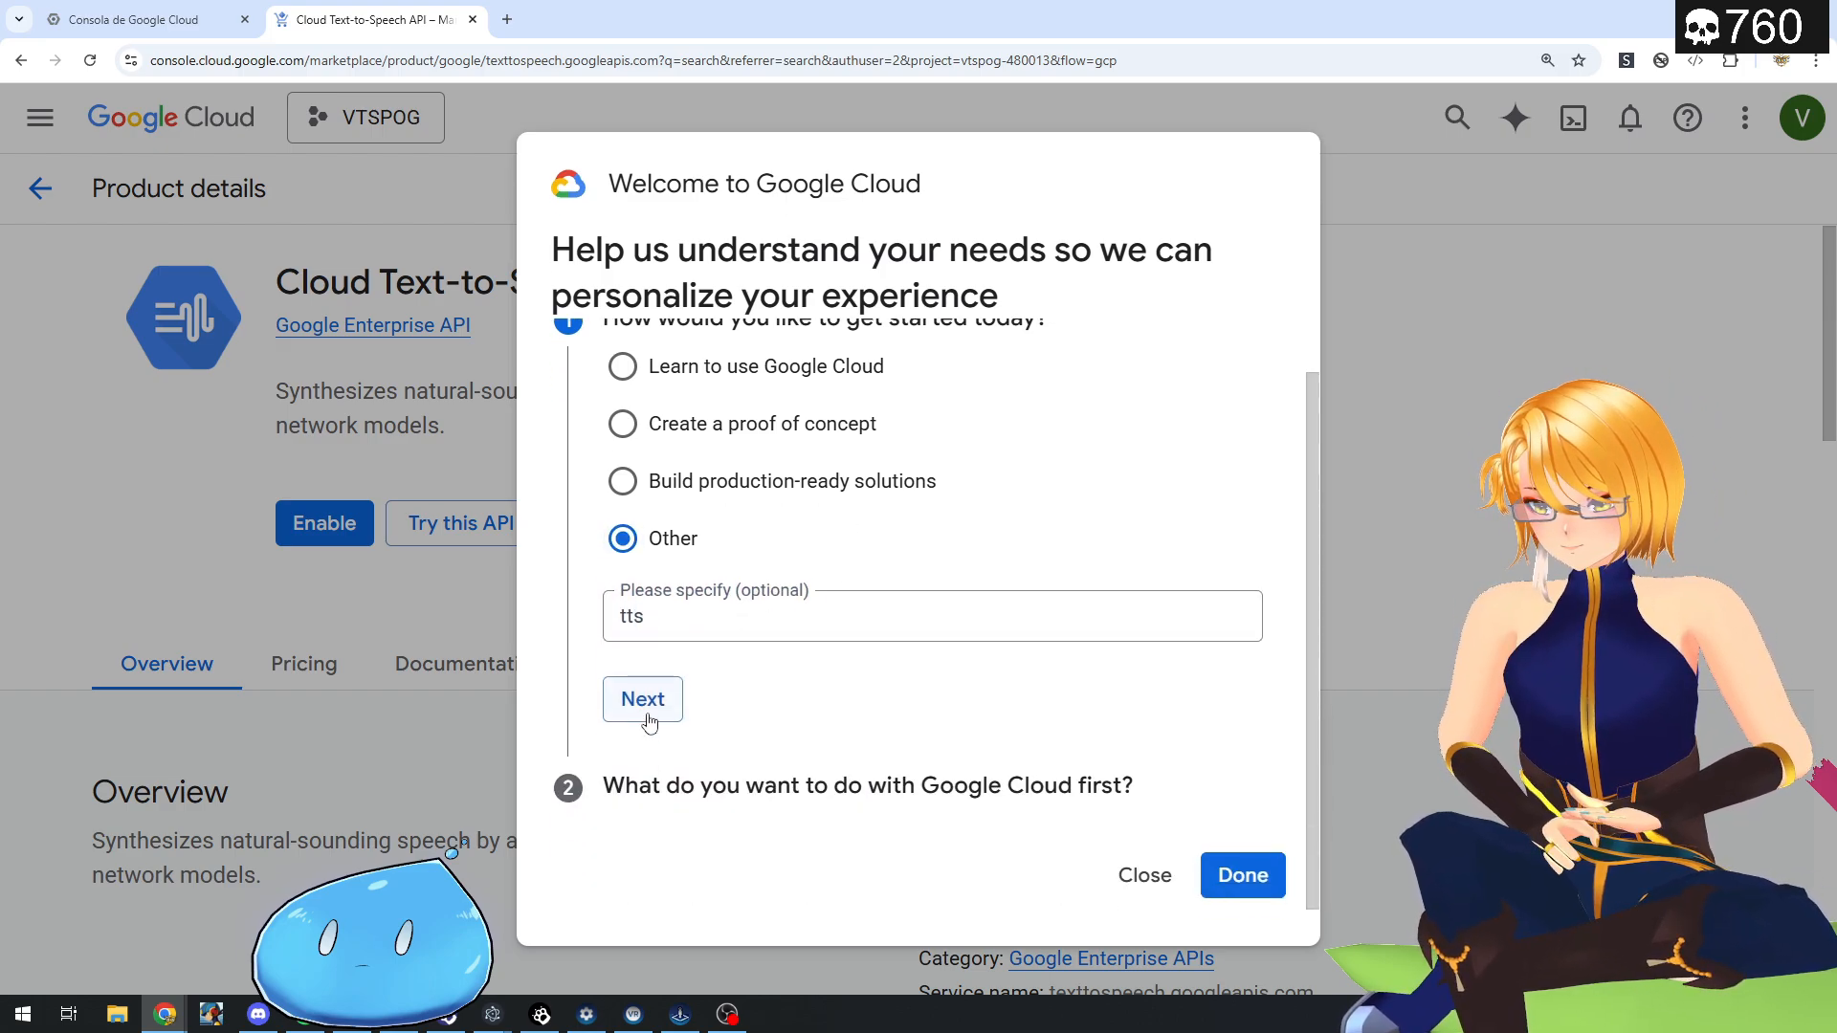
pyautogui.click(650, 715)
pyautogui.click(1244, 875)
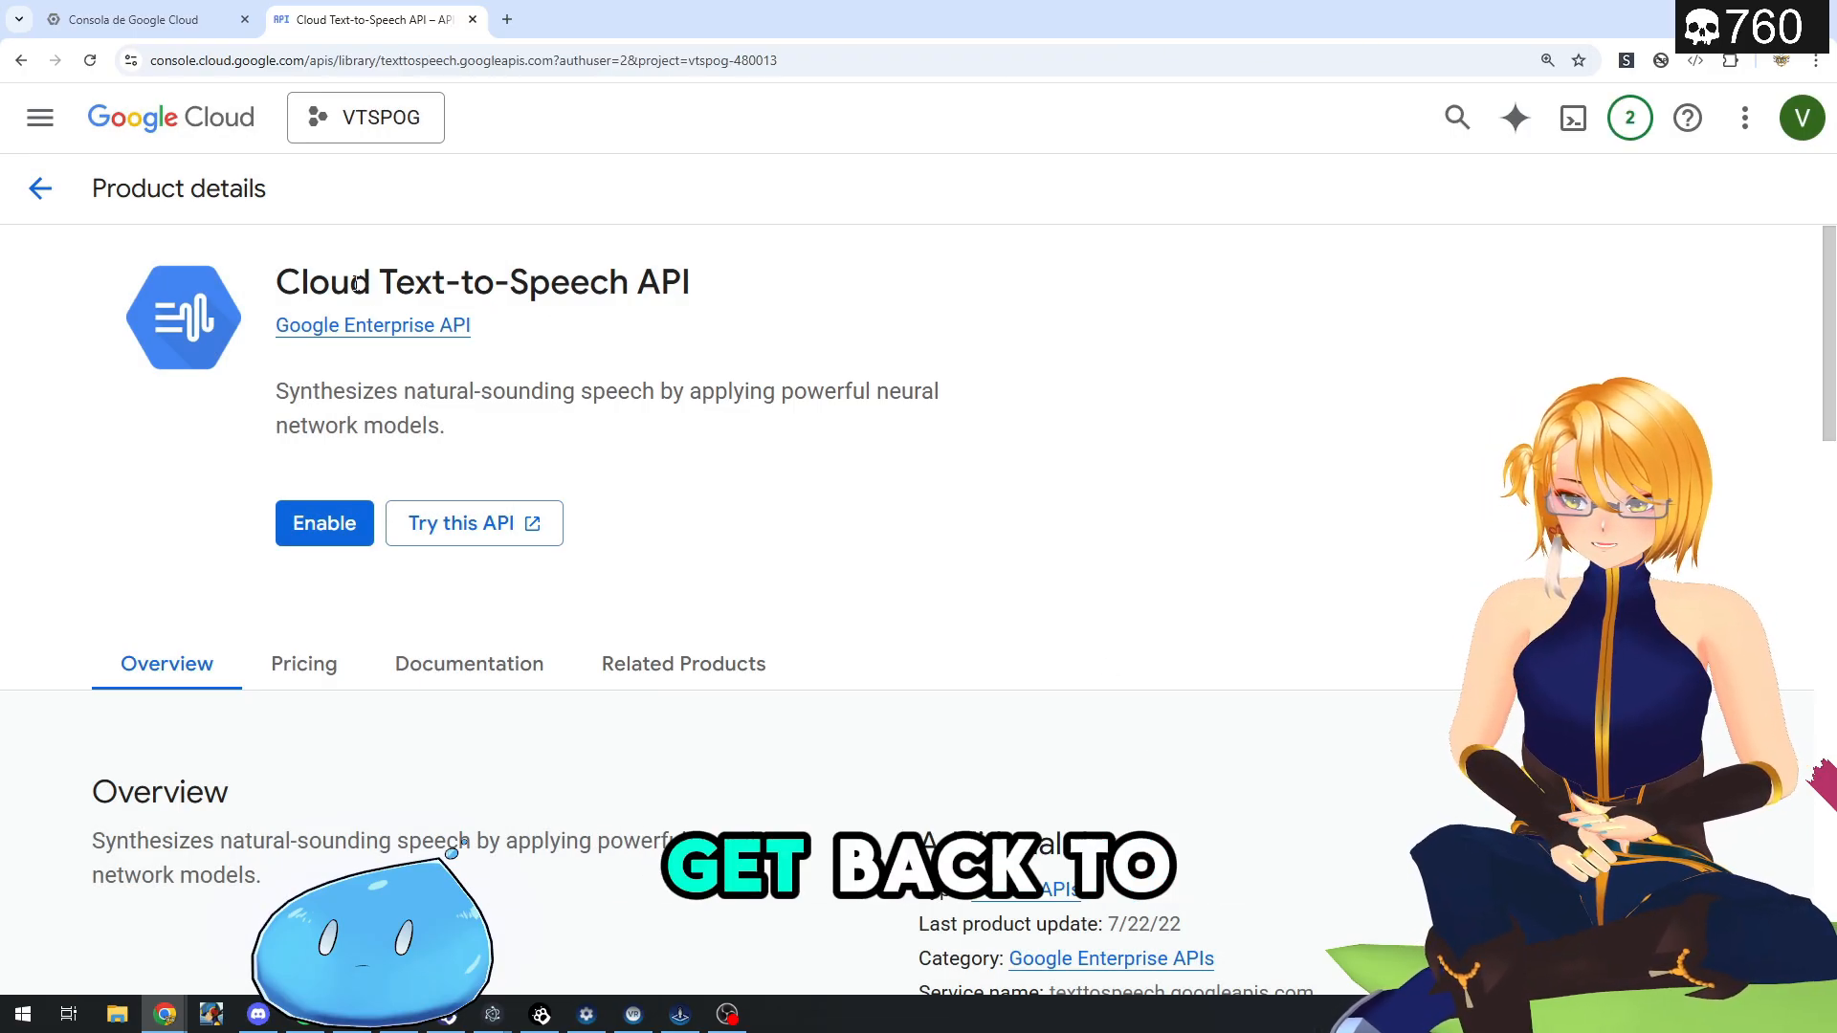
# - Enable the Cloud Text-to-Speech API for the VTSPOG project
pyautogui.moveTo(352, 287); pyautogui.dragTo(727, 297)
pyautogui.click(727, 297)
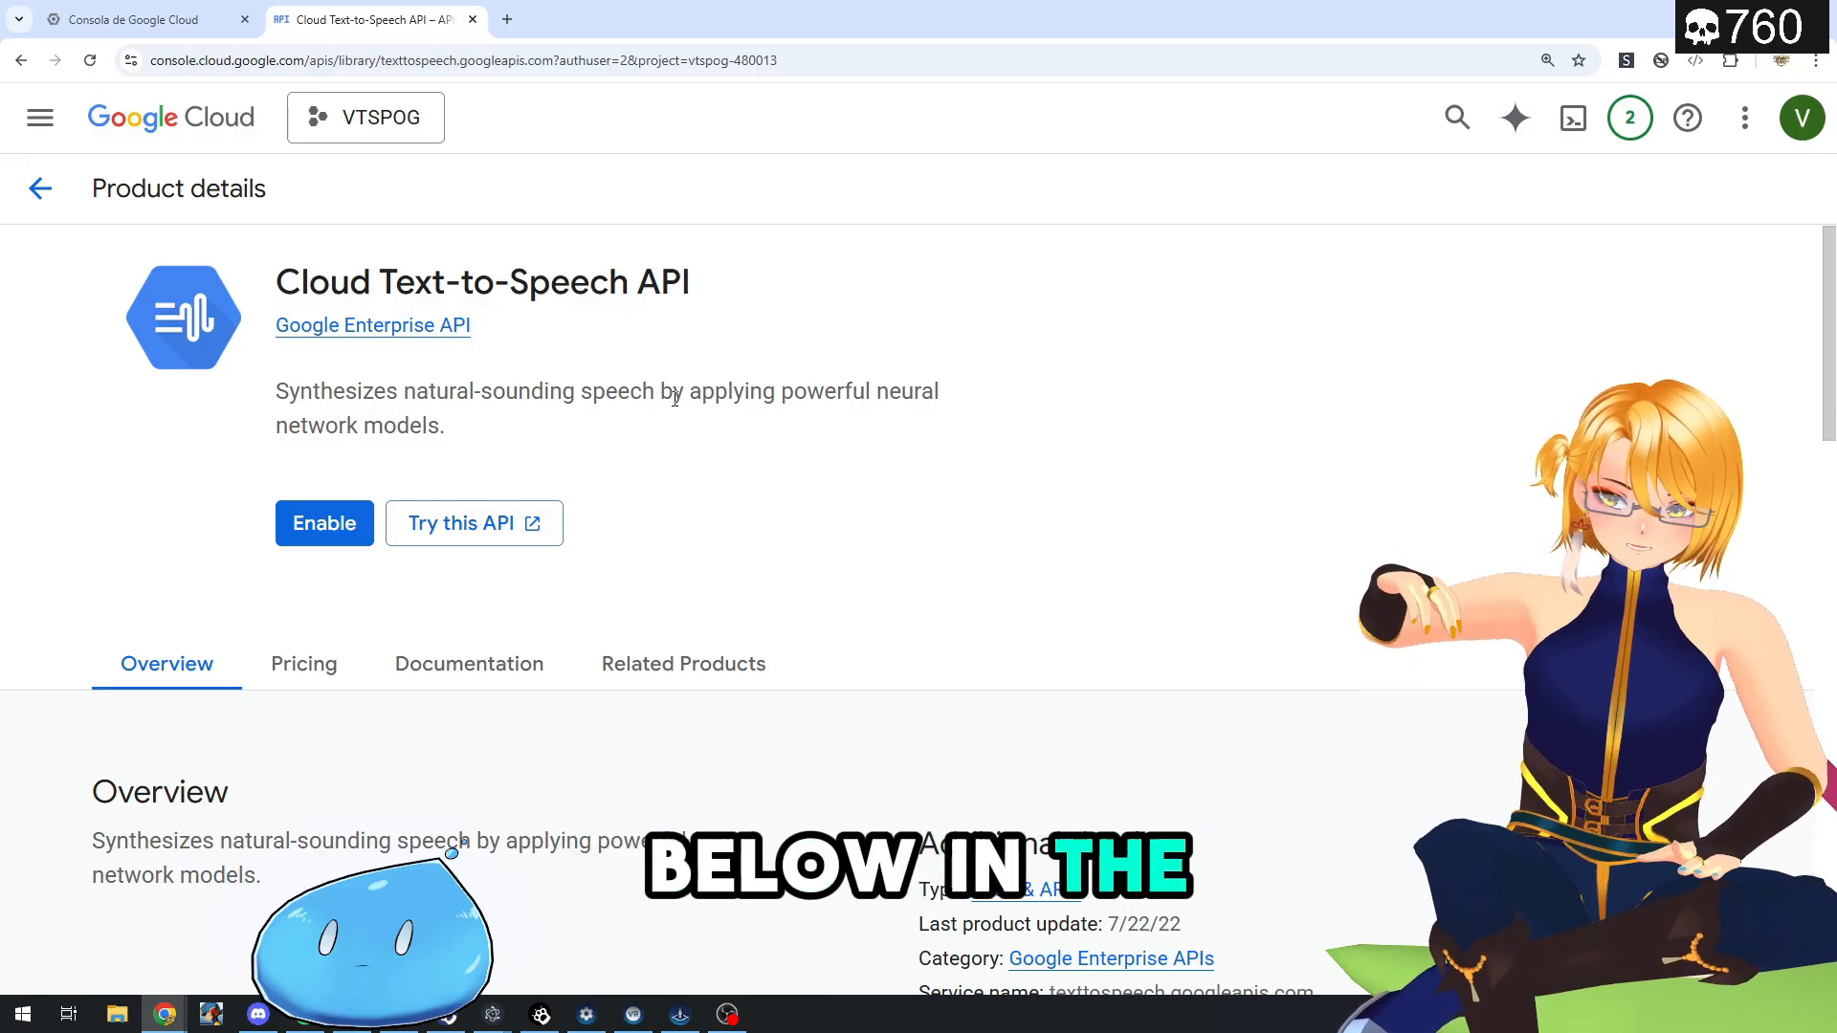
pyautogui.click(324, 524)
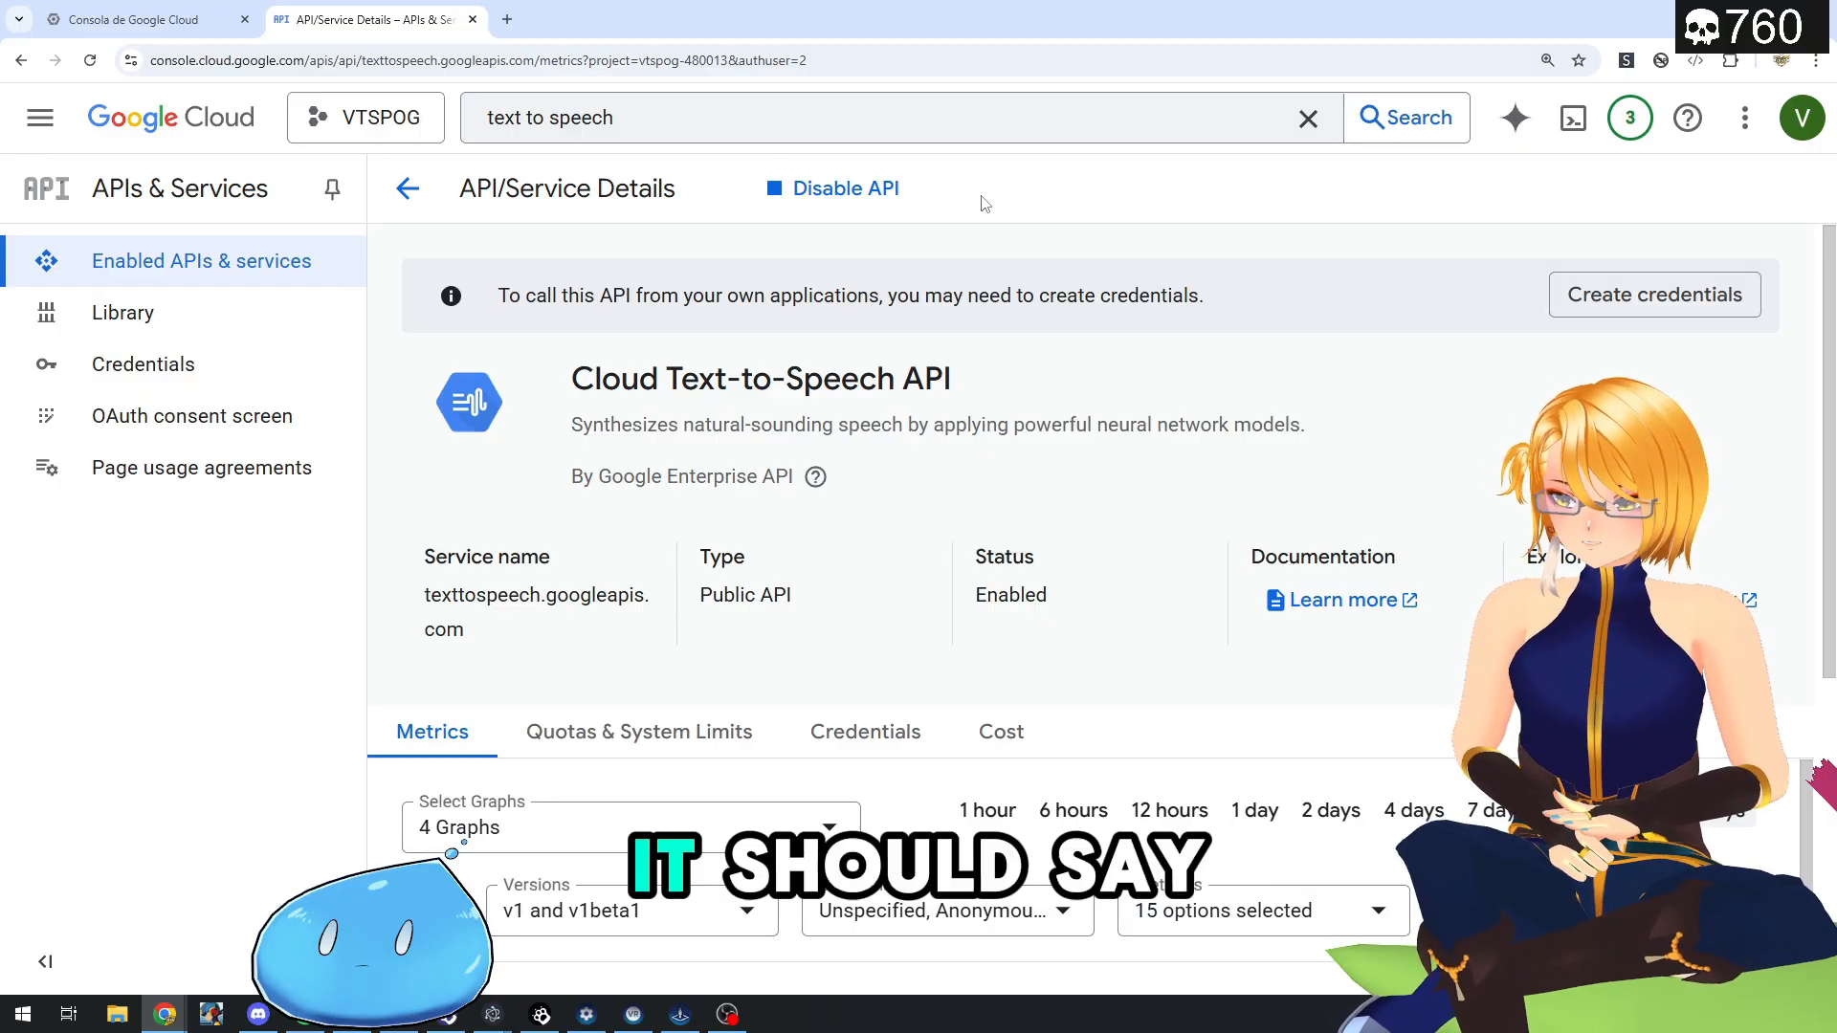
pyautogui.moveTo(498, 295); pyautogui.dragTo(750, 295)
pyautogui.click(844, 295)
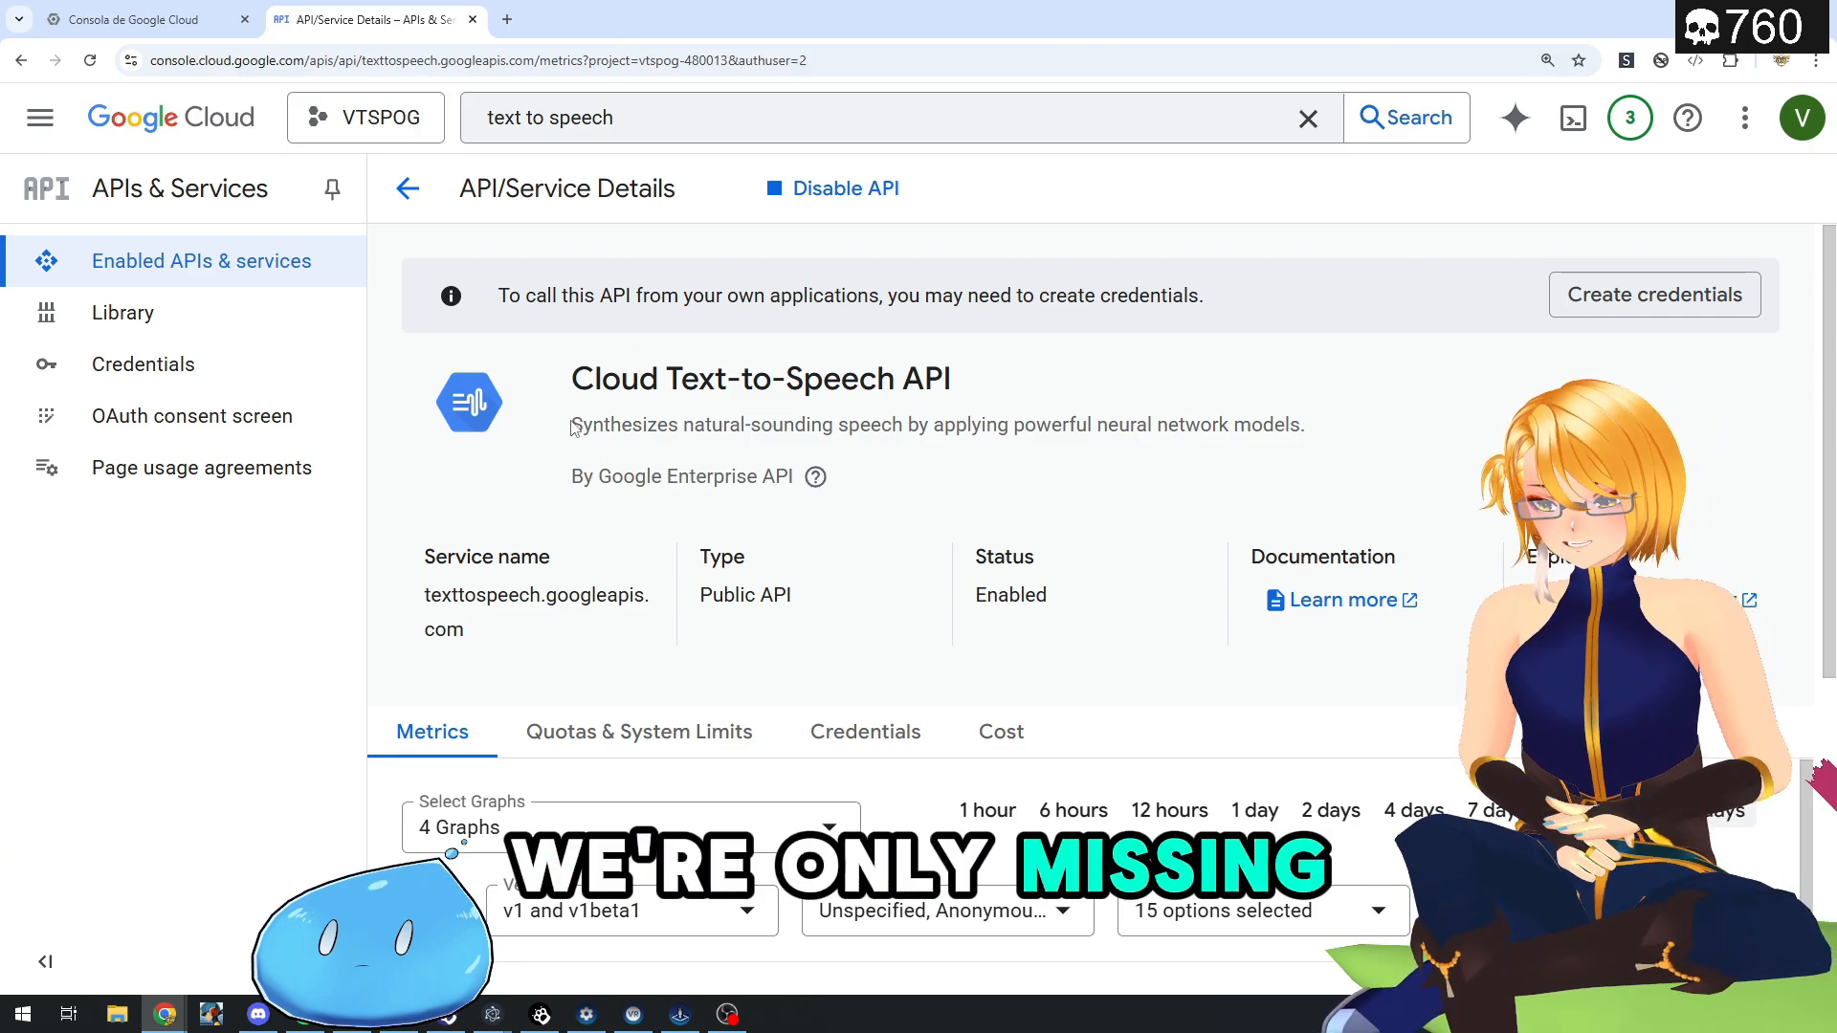
# - Start a new API key in the project's credentials and name it VTSPOG
pyautogui.click(154, 376)
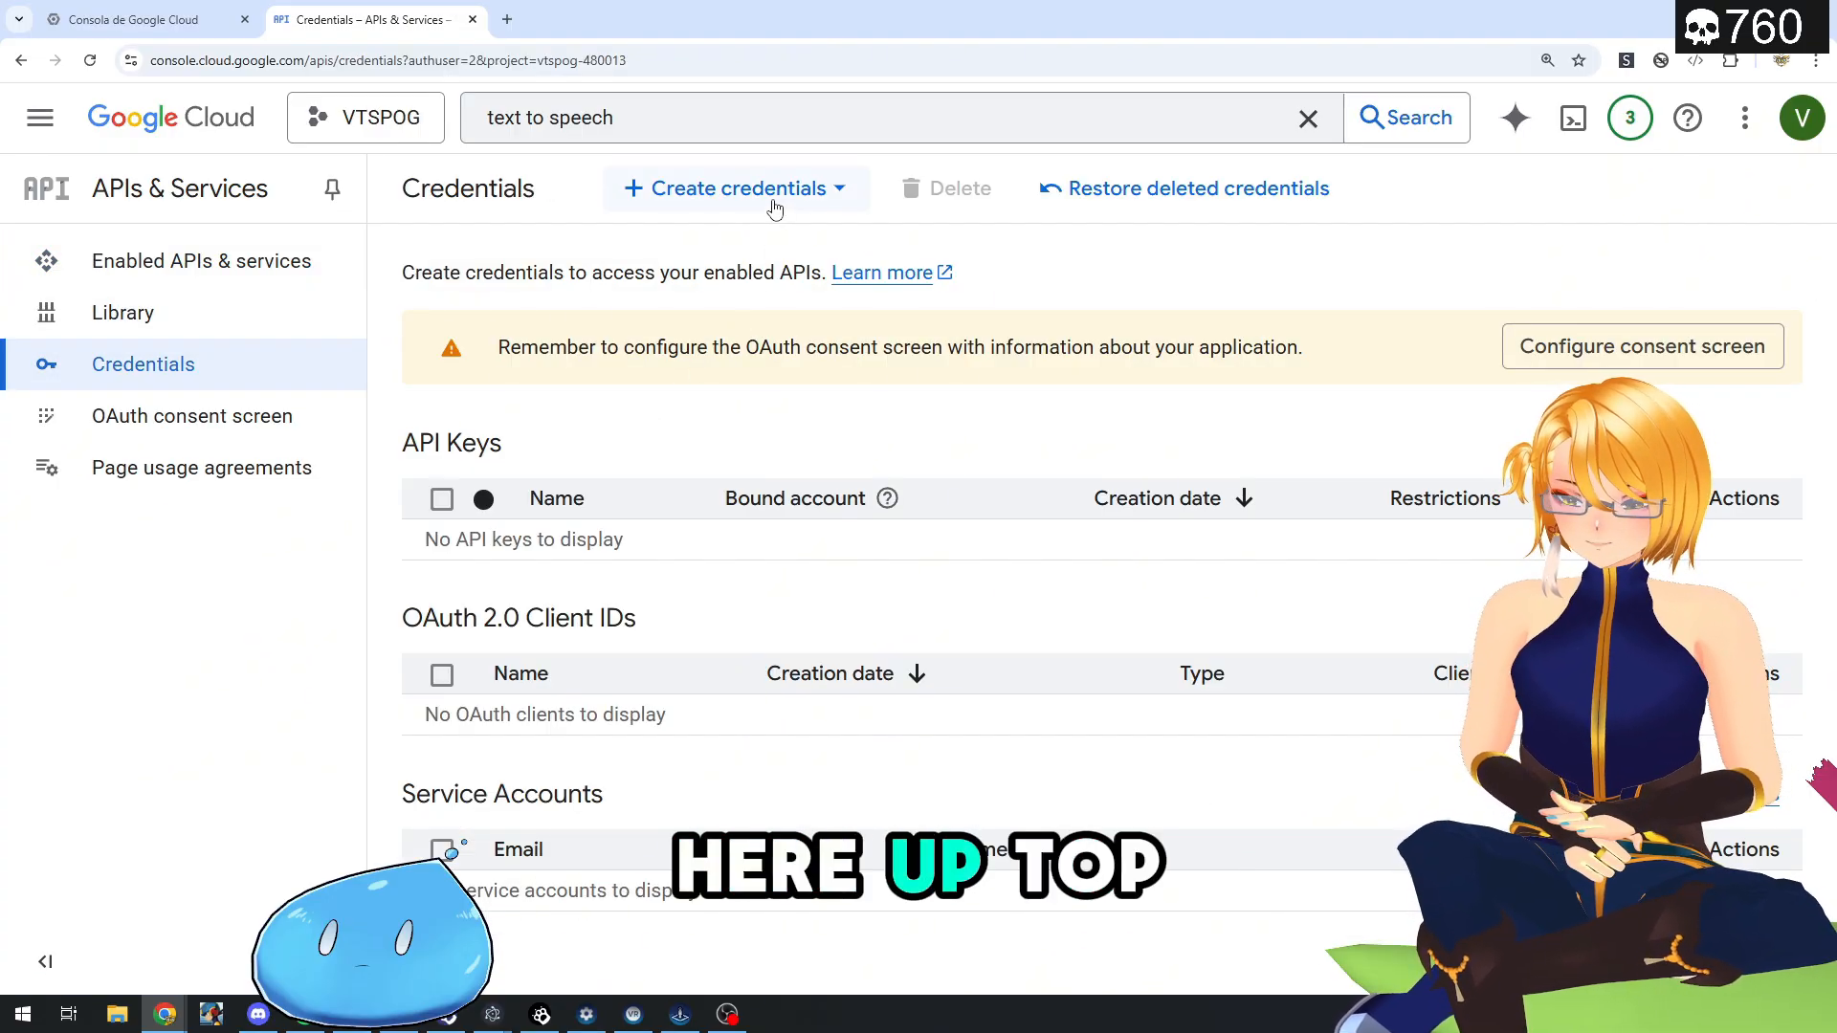
pyautogui.click(773, 207)
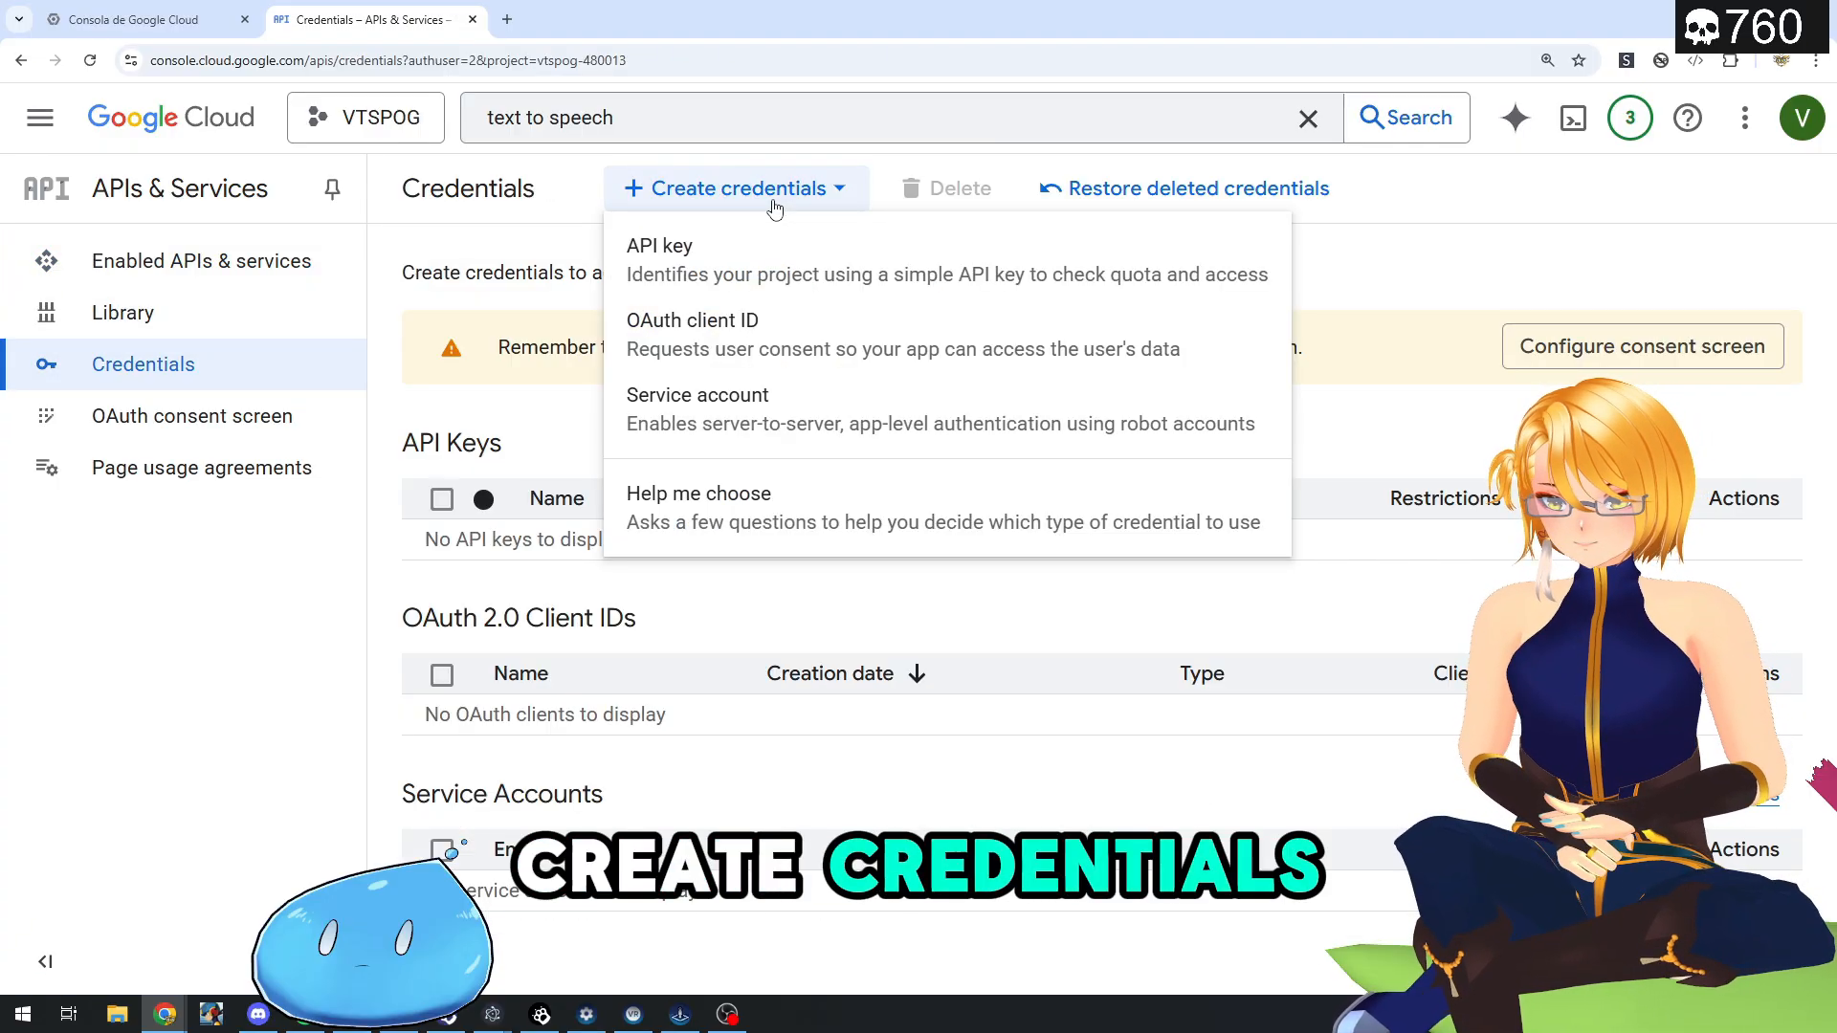
pyautogui.click(713, 260)
pyautogui.tripleClick(1114, 220)
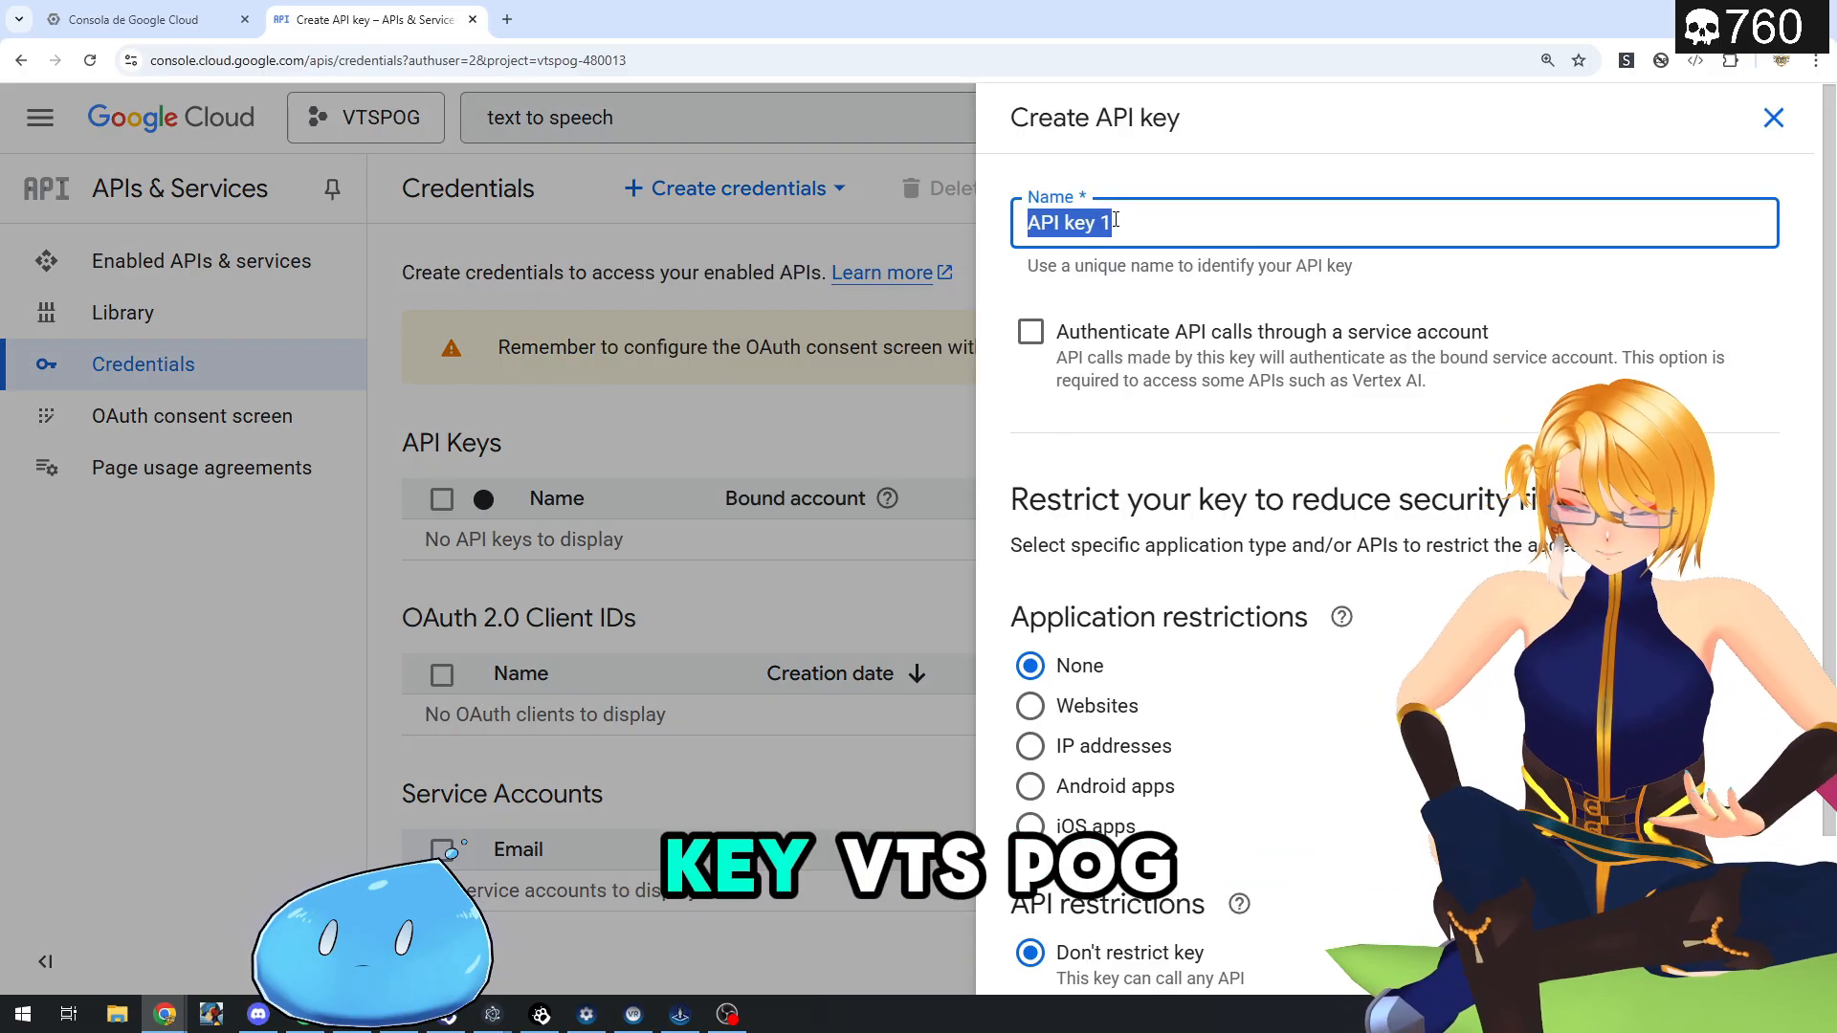
pyautogui.write('VTSPOG')
# - Restrict the new key to the Cloud Text-to-Speech API, filtering the API list with "text"
pyautogui.scroll(-2, 1115, 221)
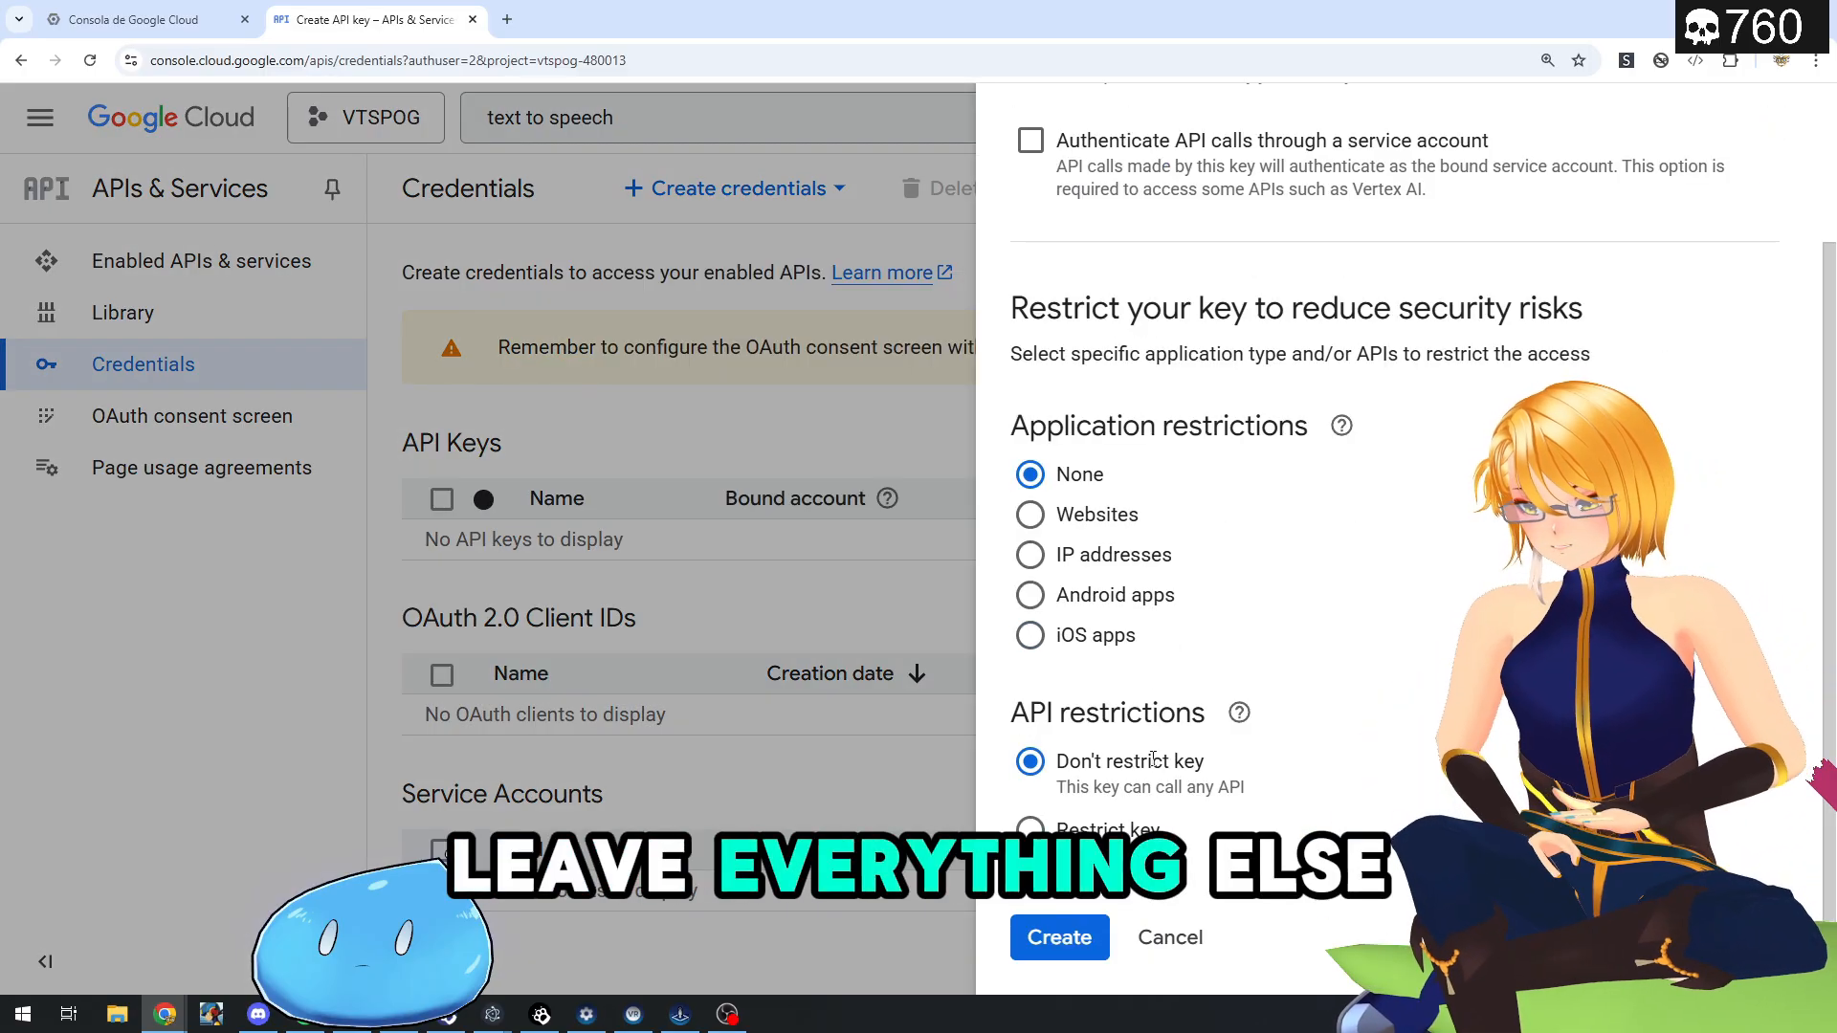
pyautogui.click(1031, 829)
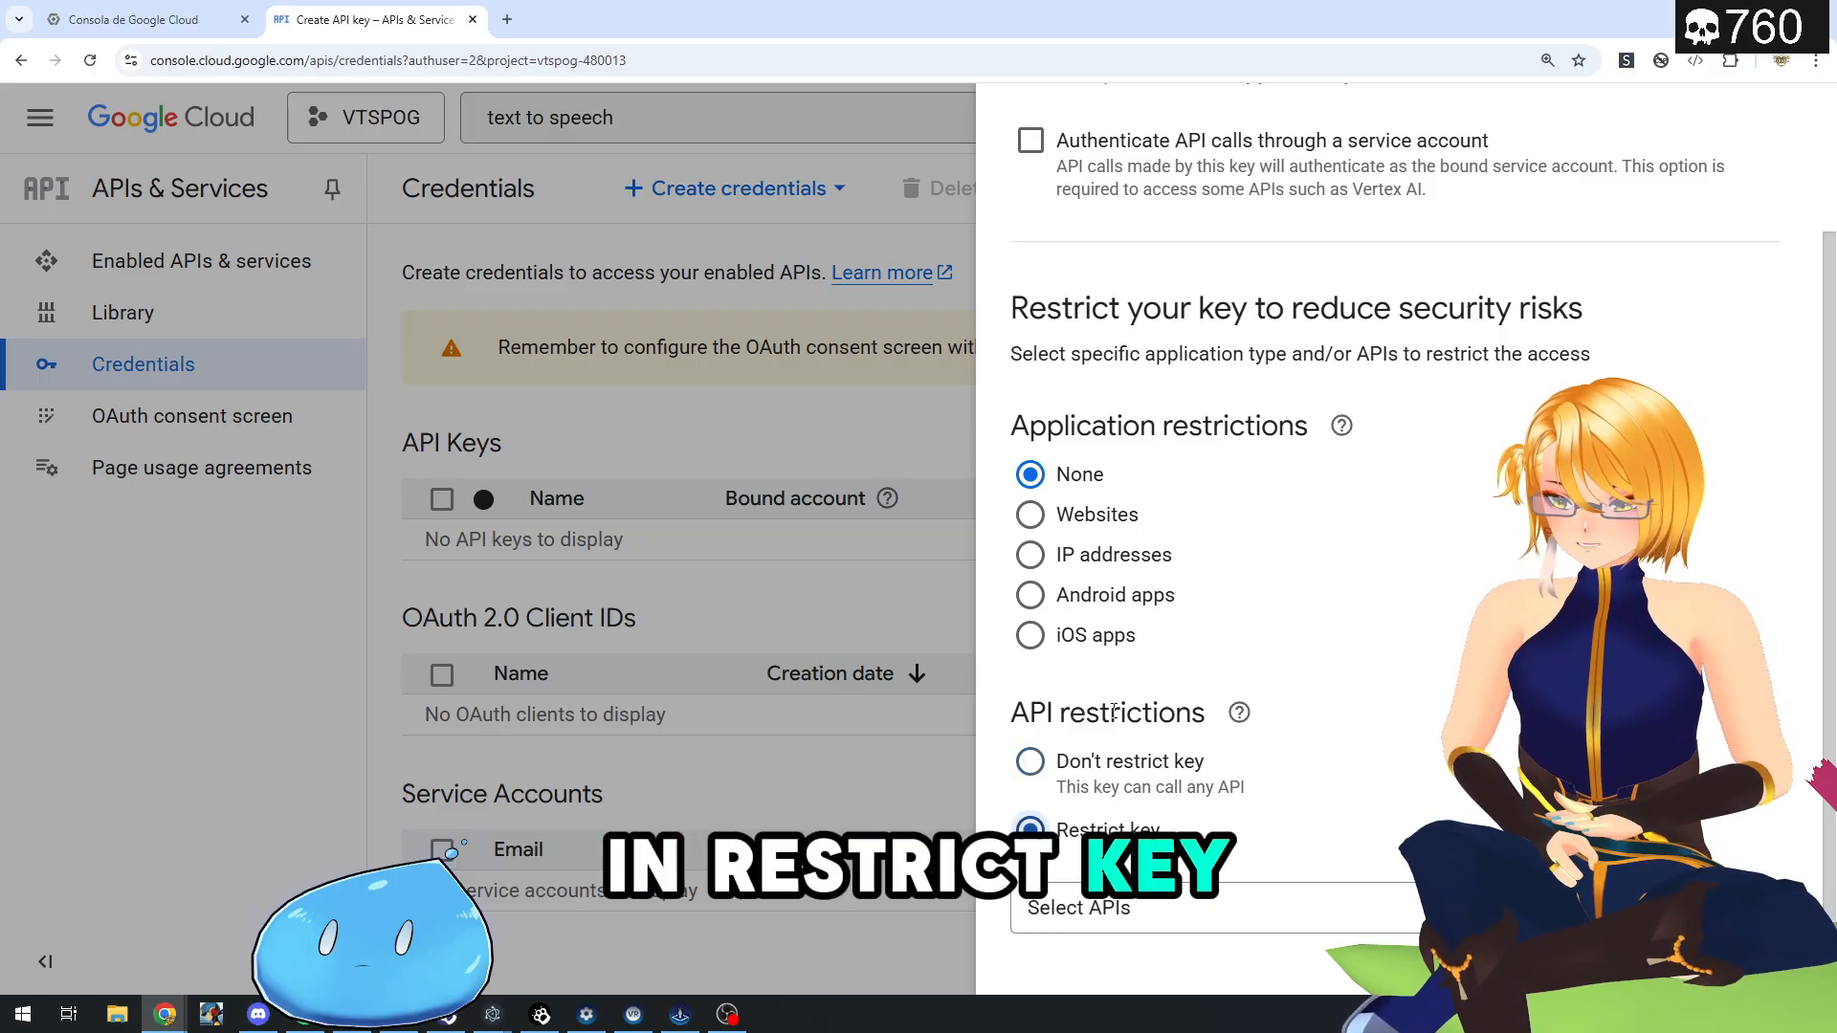
pyautogui.scroll(-1, 1148, 833)
pyautogui.click(1148, 833)
pyautogui.write('text')
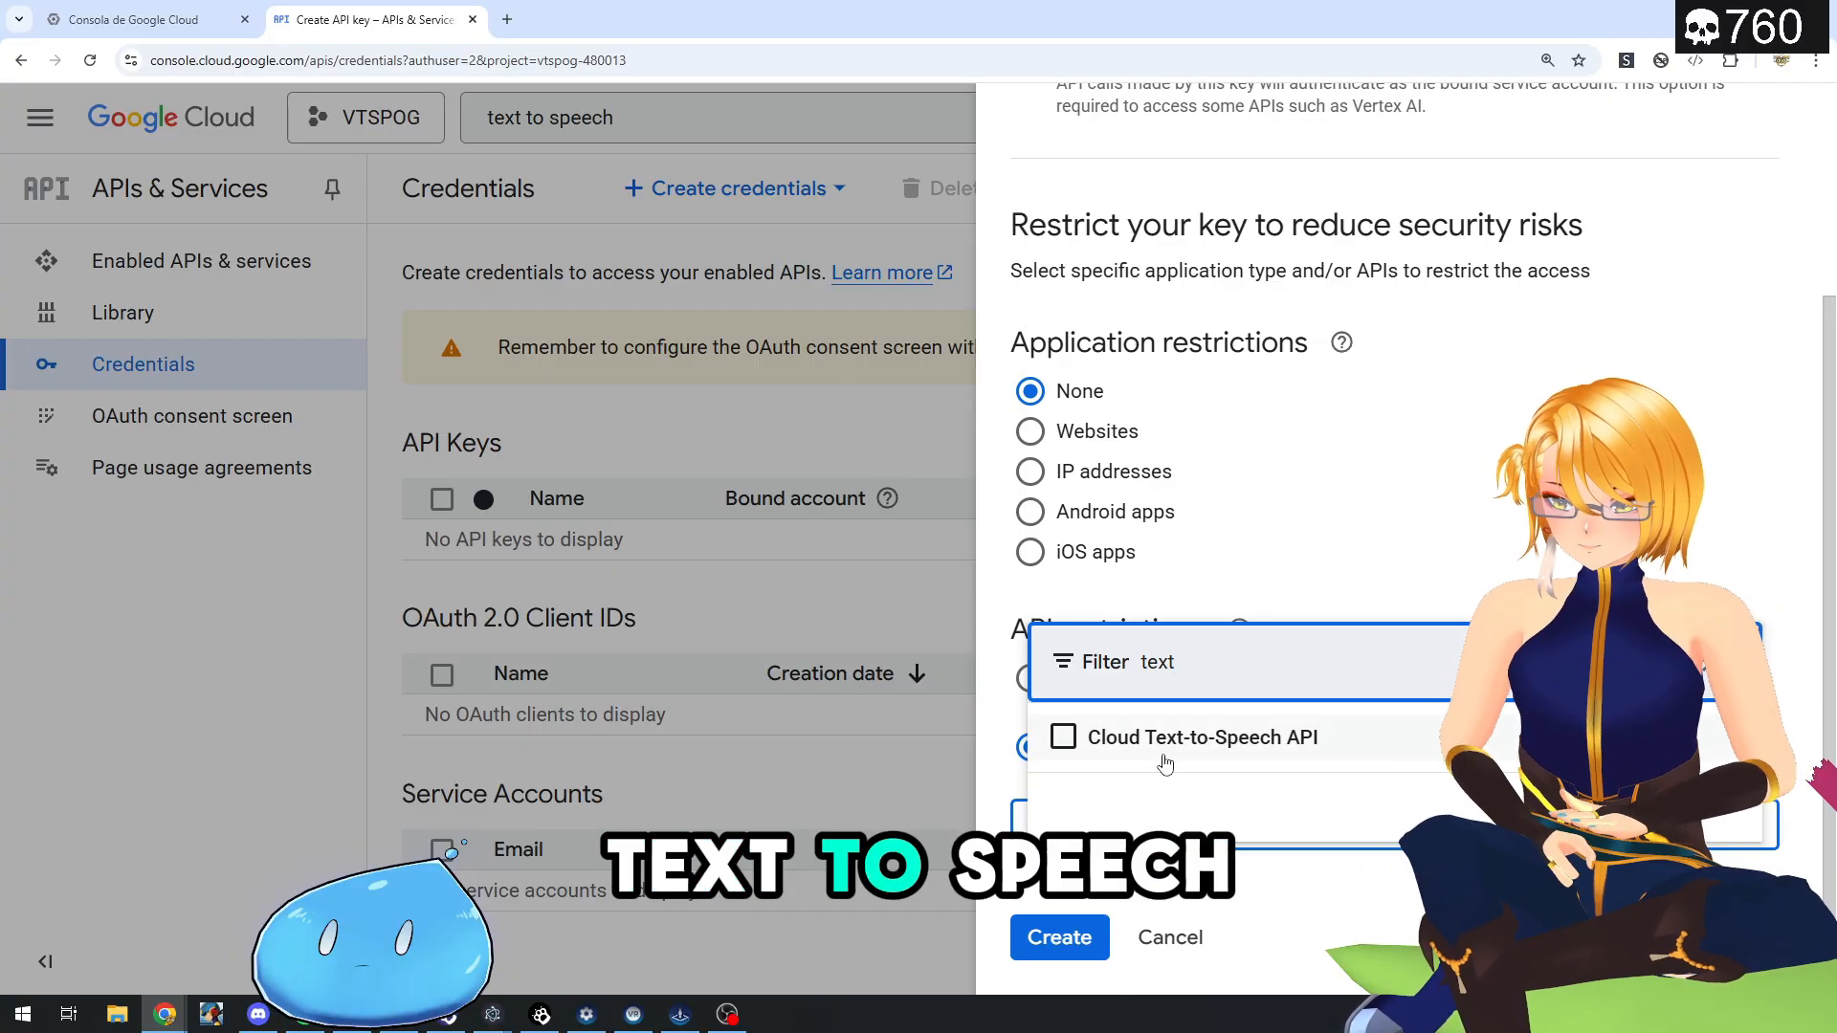
pyautogui.click(1062, 738)
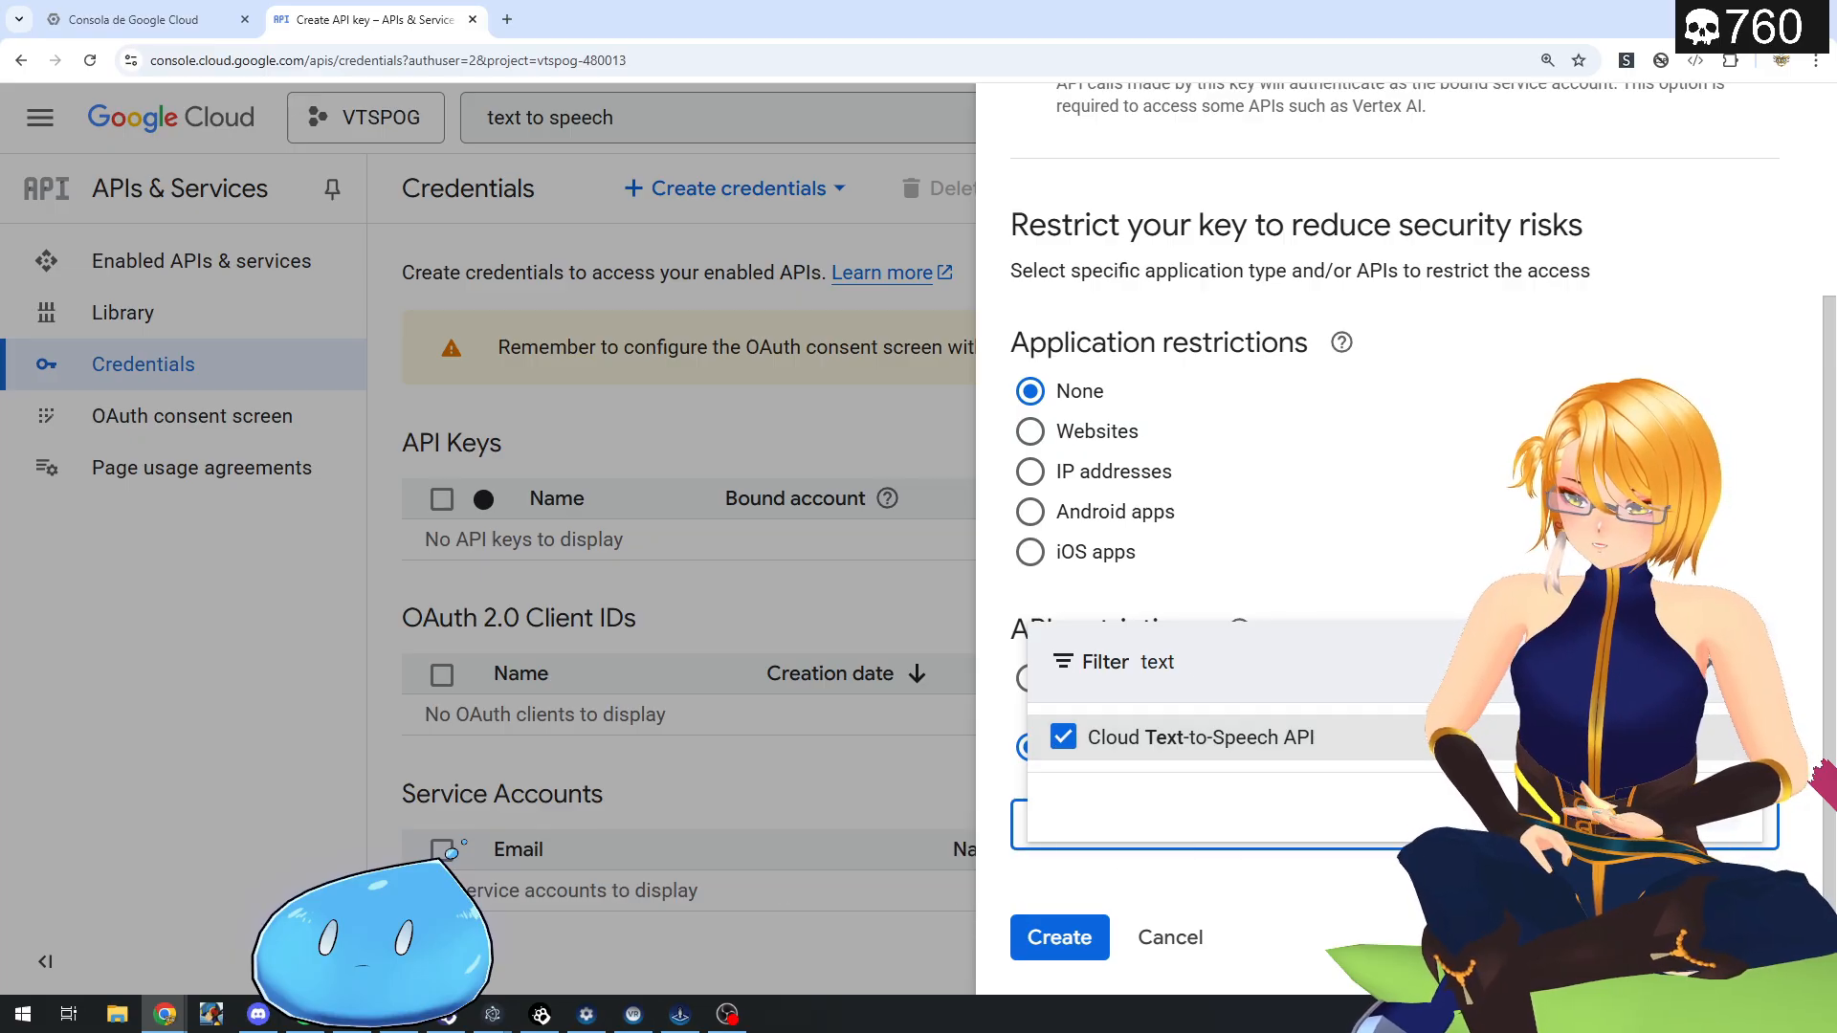
pyautogui.click(1324, 422)
# - Create the restricted API key and copy it to the clipboard
pyautogui.scroll(-2, 1324, 574)
pyautogui.click(1058, 936)
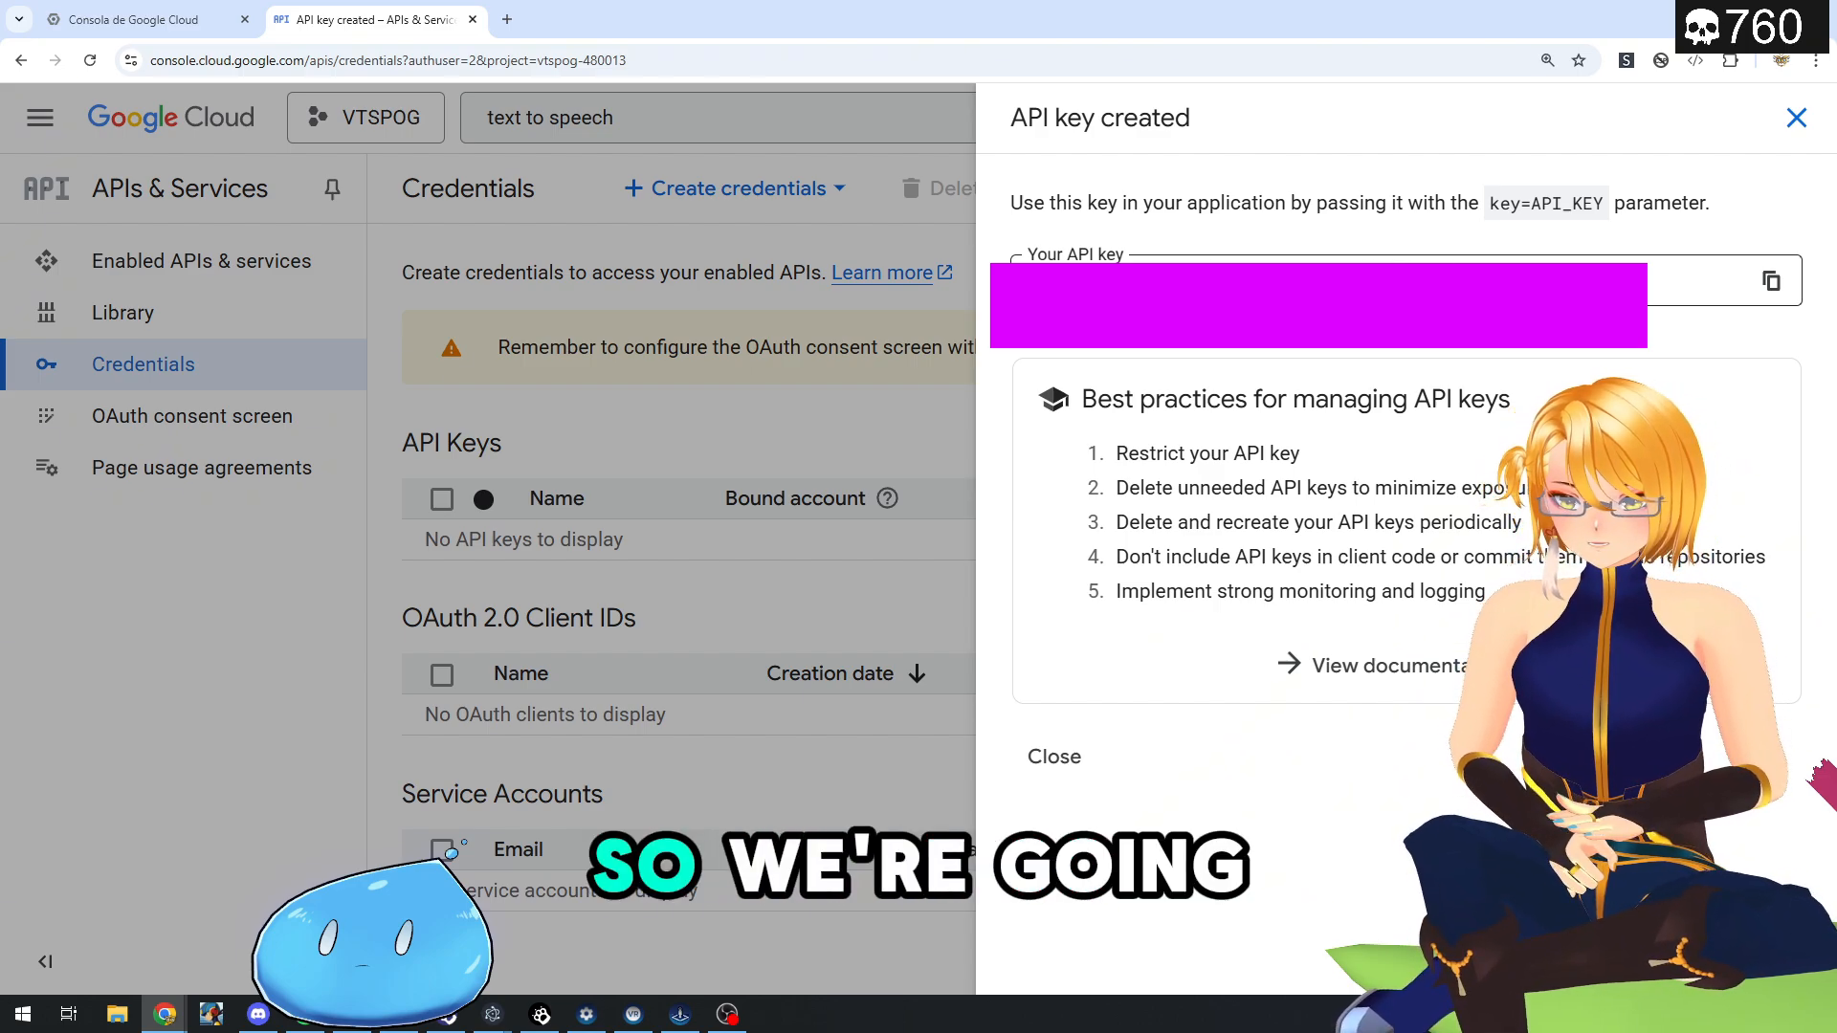
pyautogui.click(1771, 280)
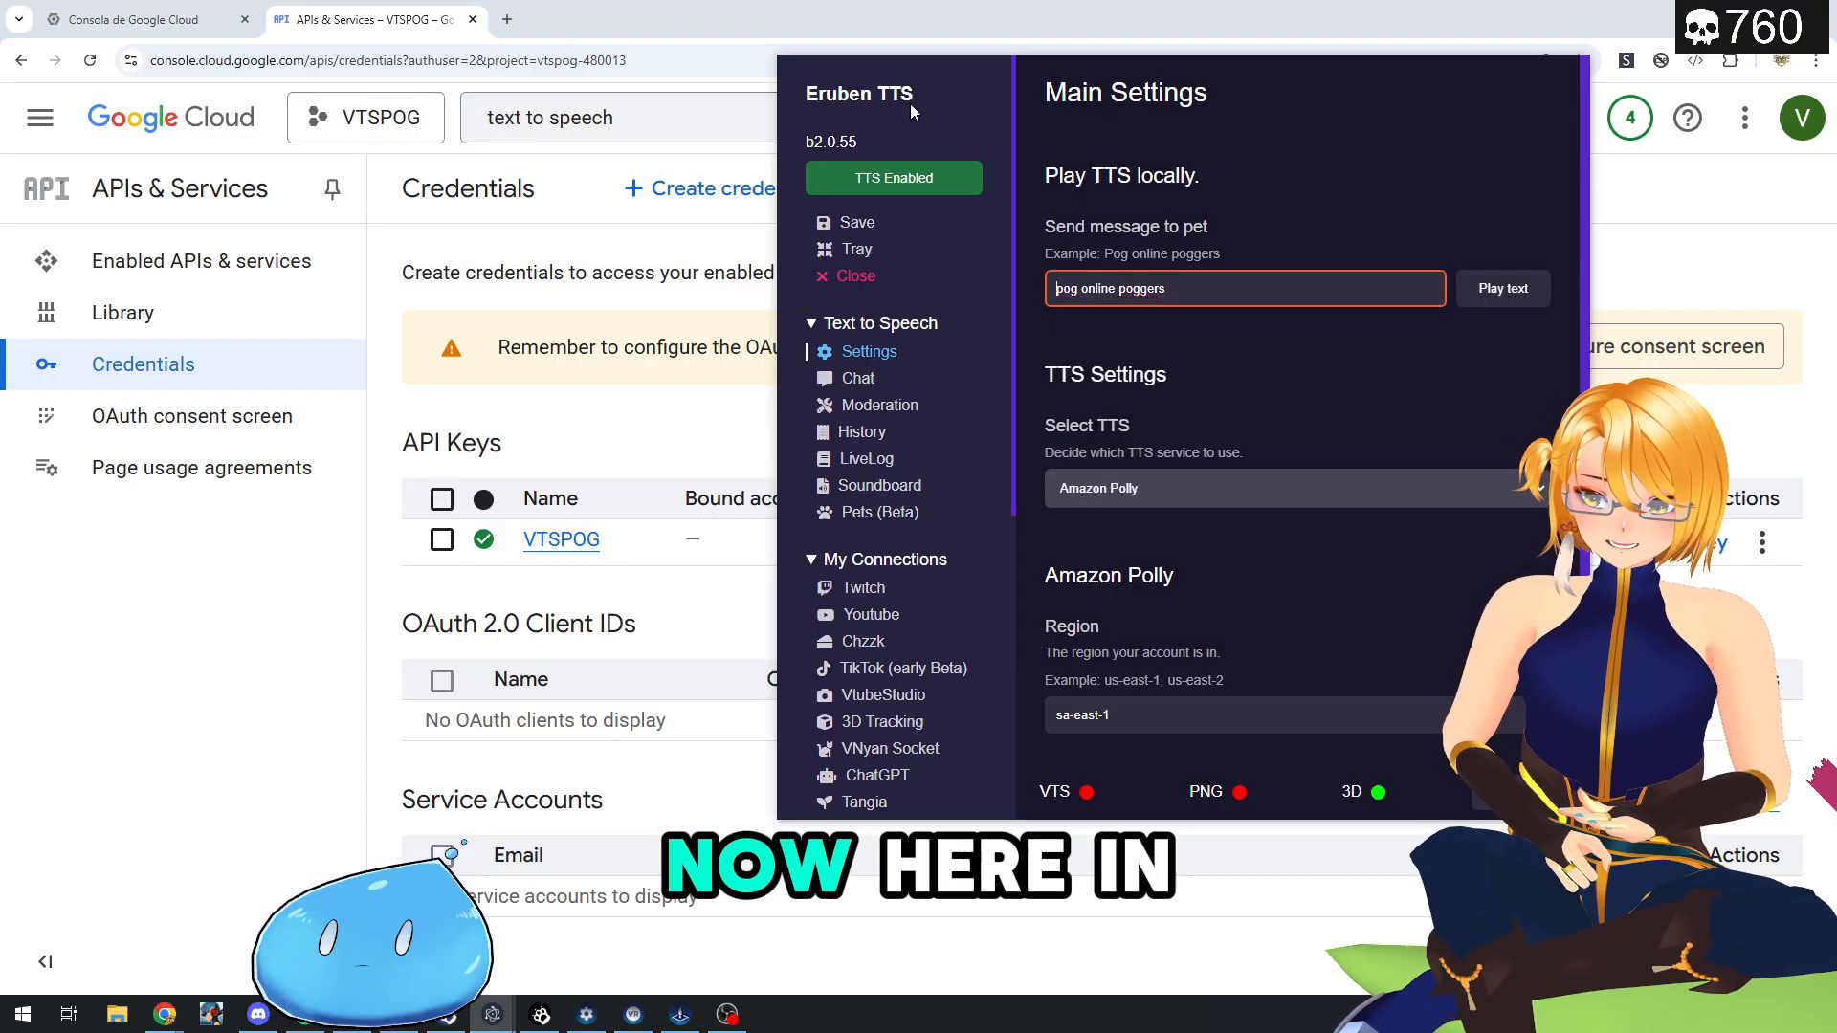
# - Switch to Eruben TTS, select Google Cloud TTS as the TTS service, and paste the API key as the Google Cloud Key
pyautogui.click(1139, 494)
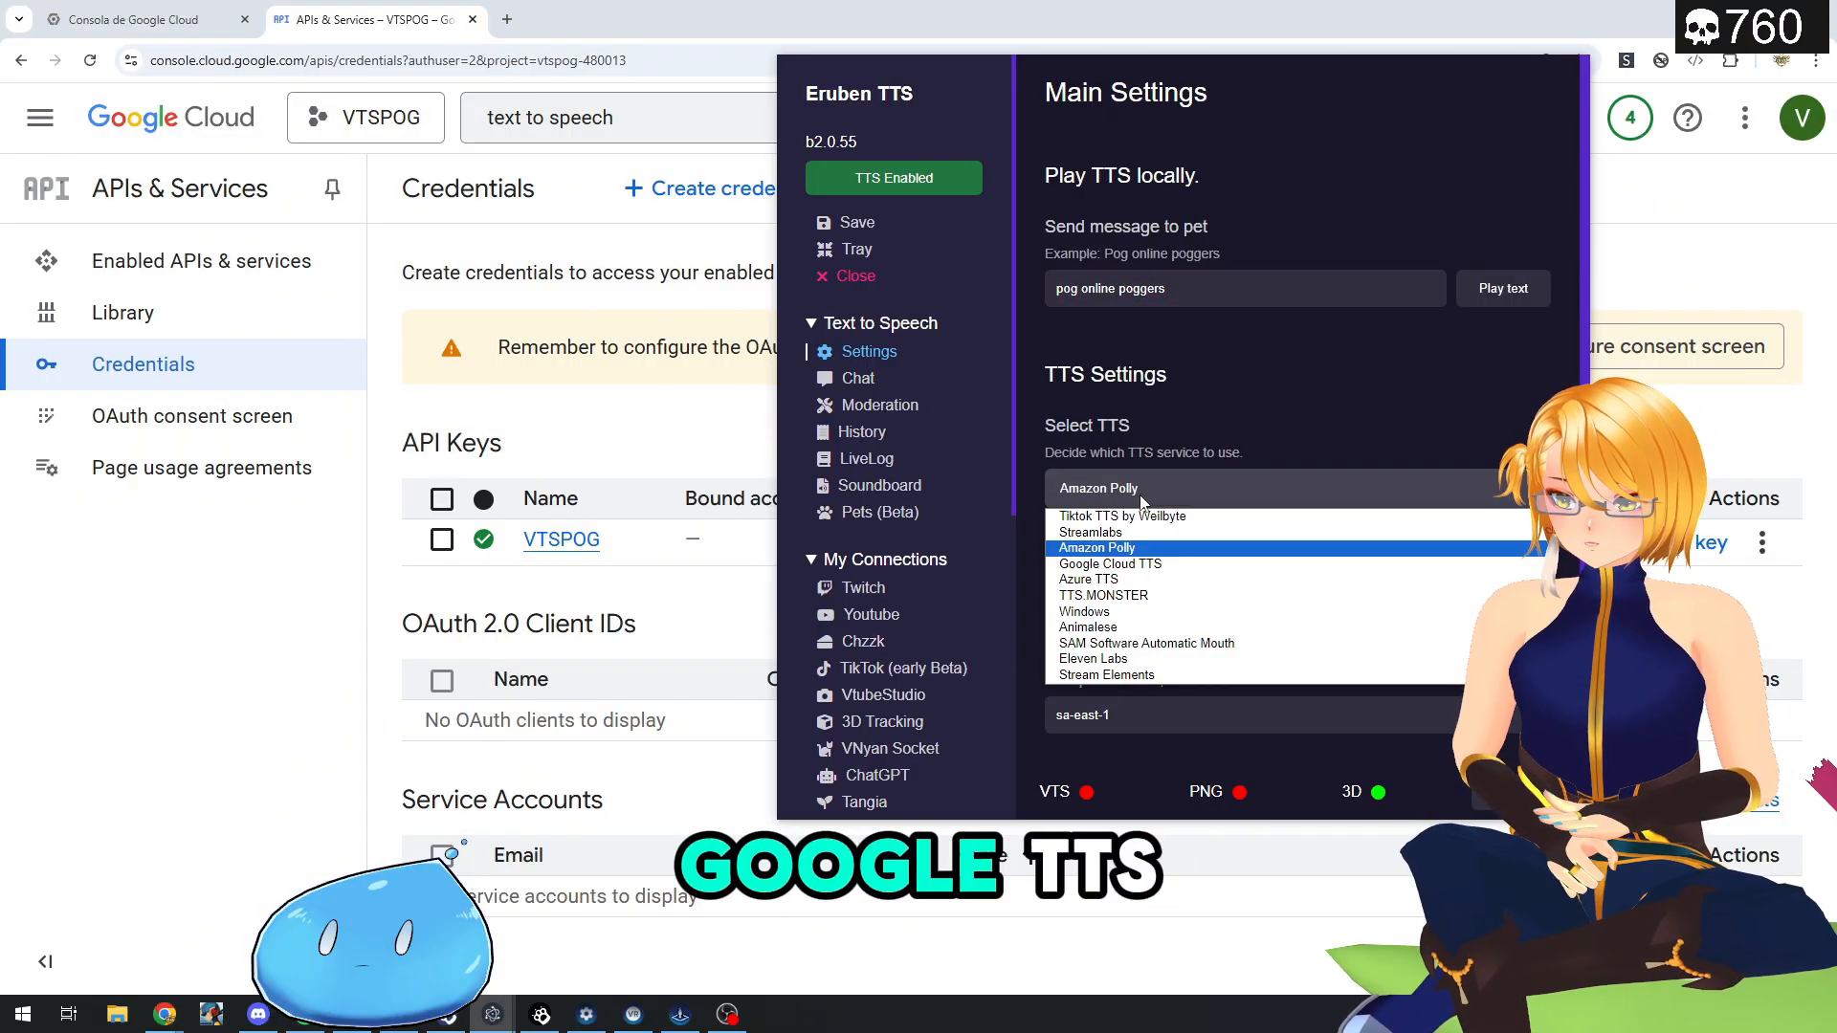
pyautogui.click(1155, 565)
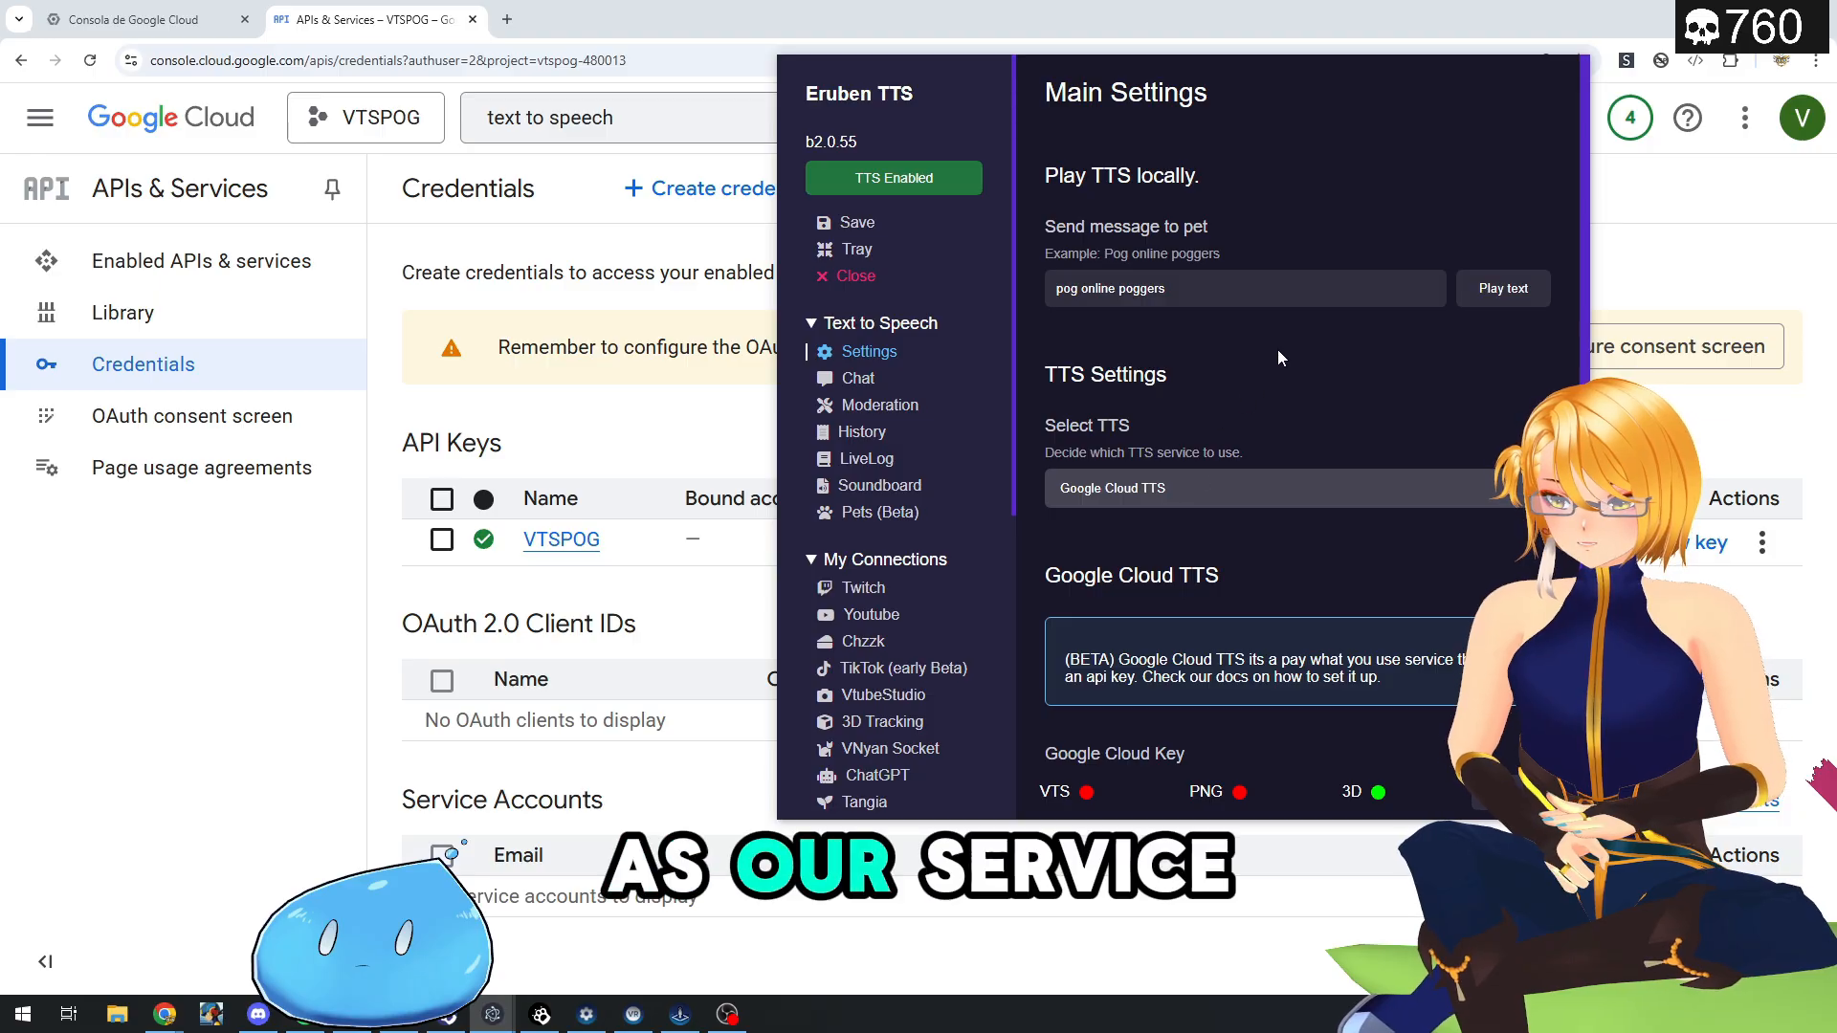
pyautogui.scroll(-2, 1282, 364)
pyautogui.click(1142, 624)
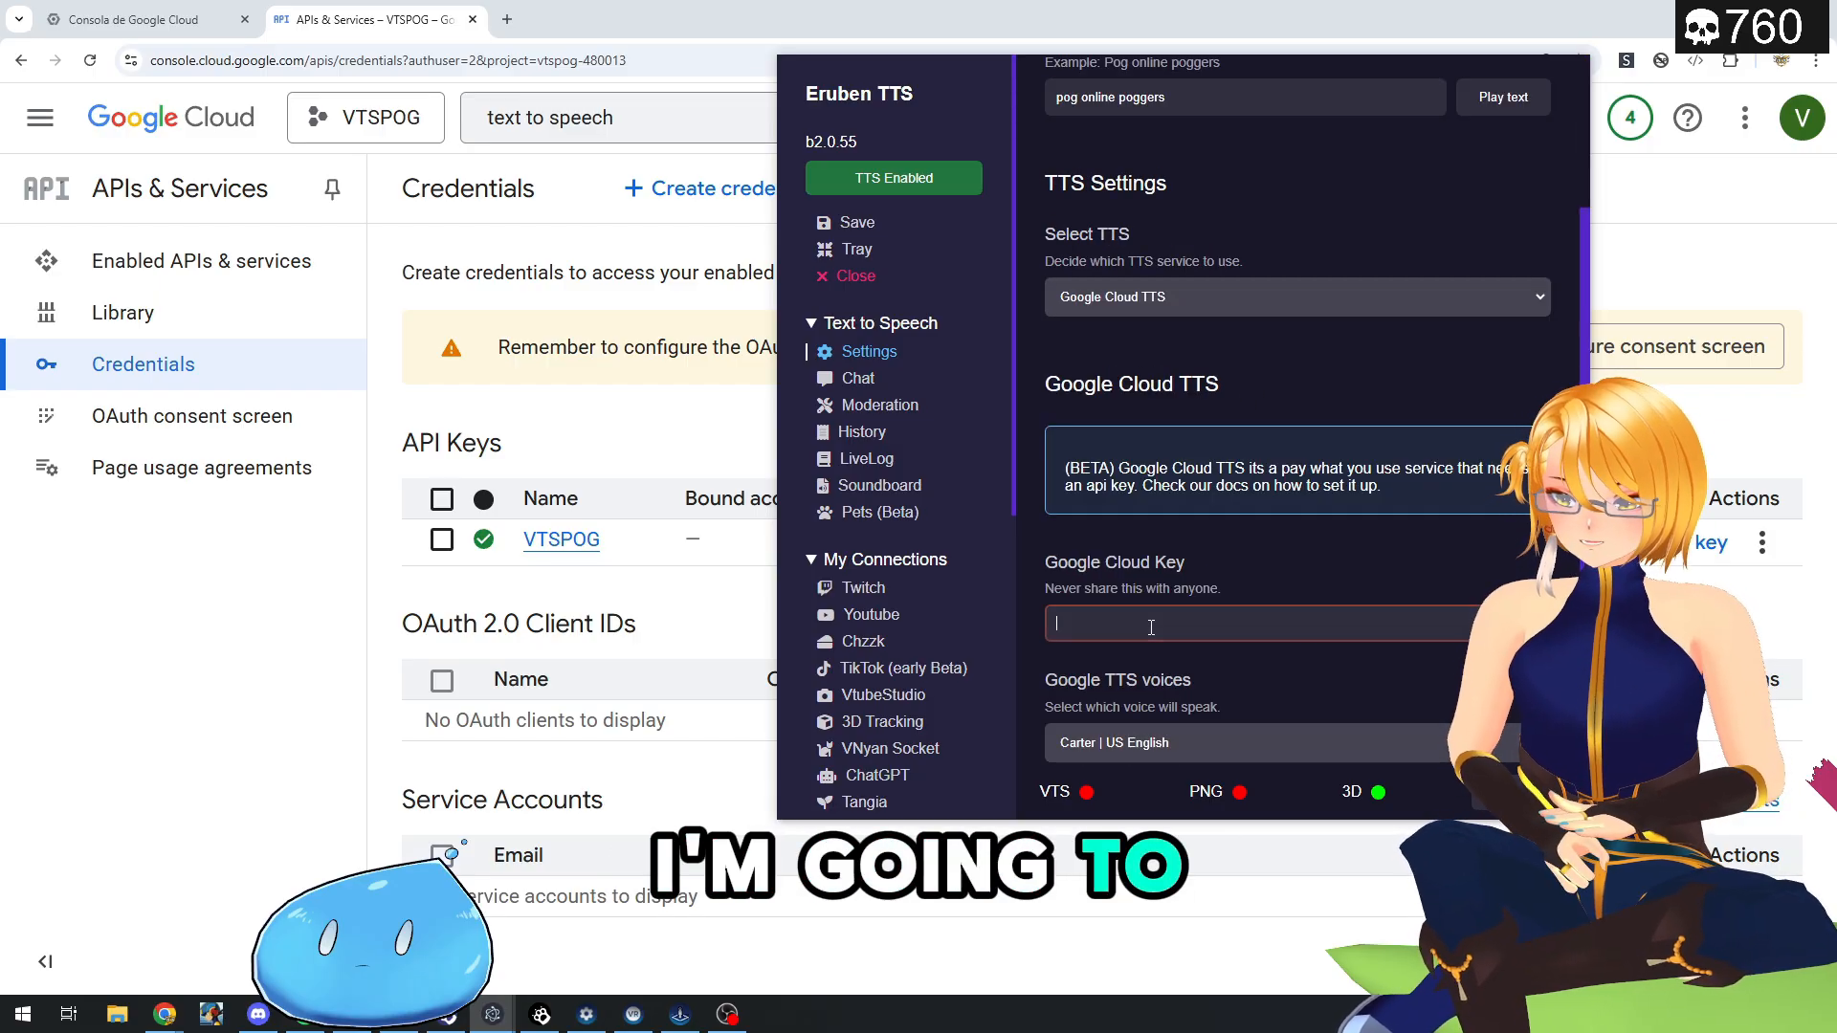
pyautogui.hotkey('ctrl', 'v')
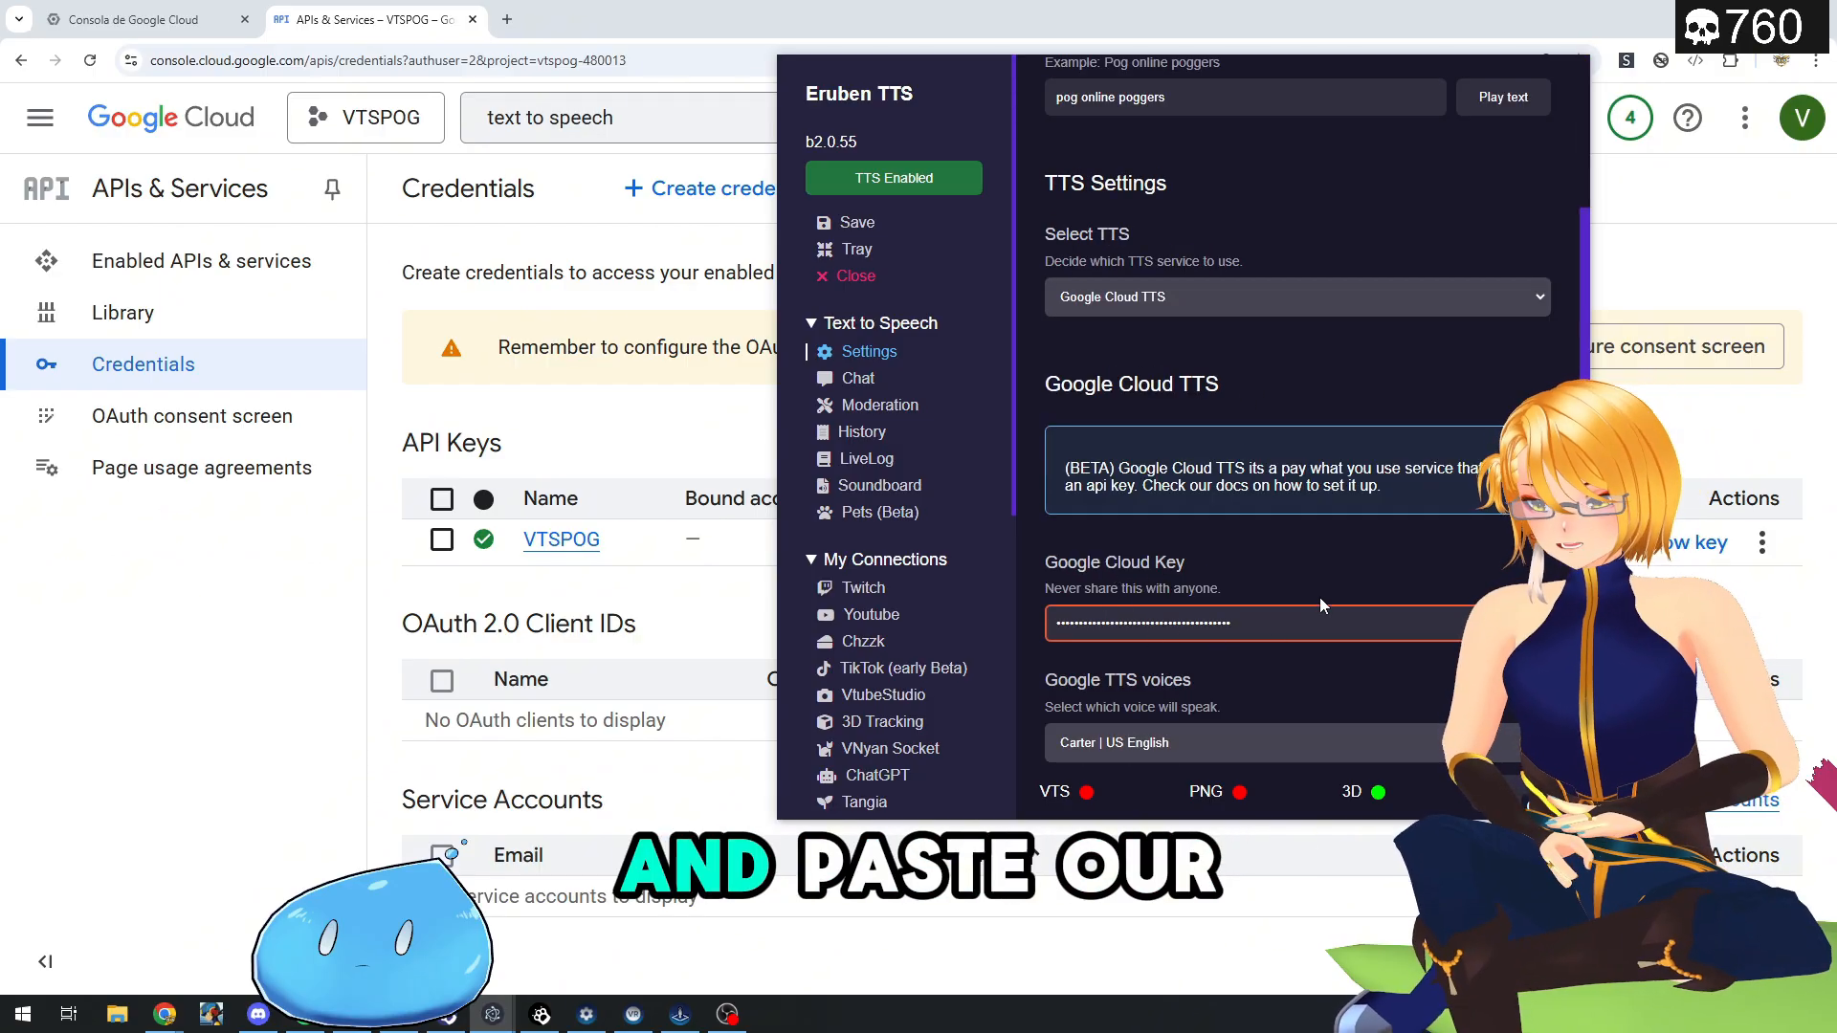
pyautogui.scroll(2, 1323, 554)
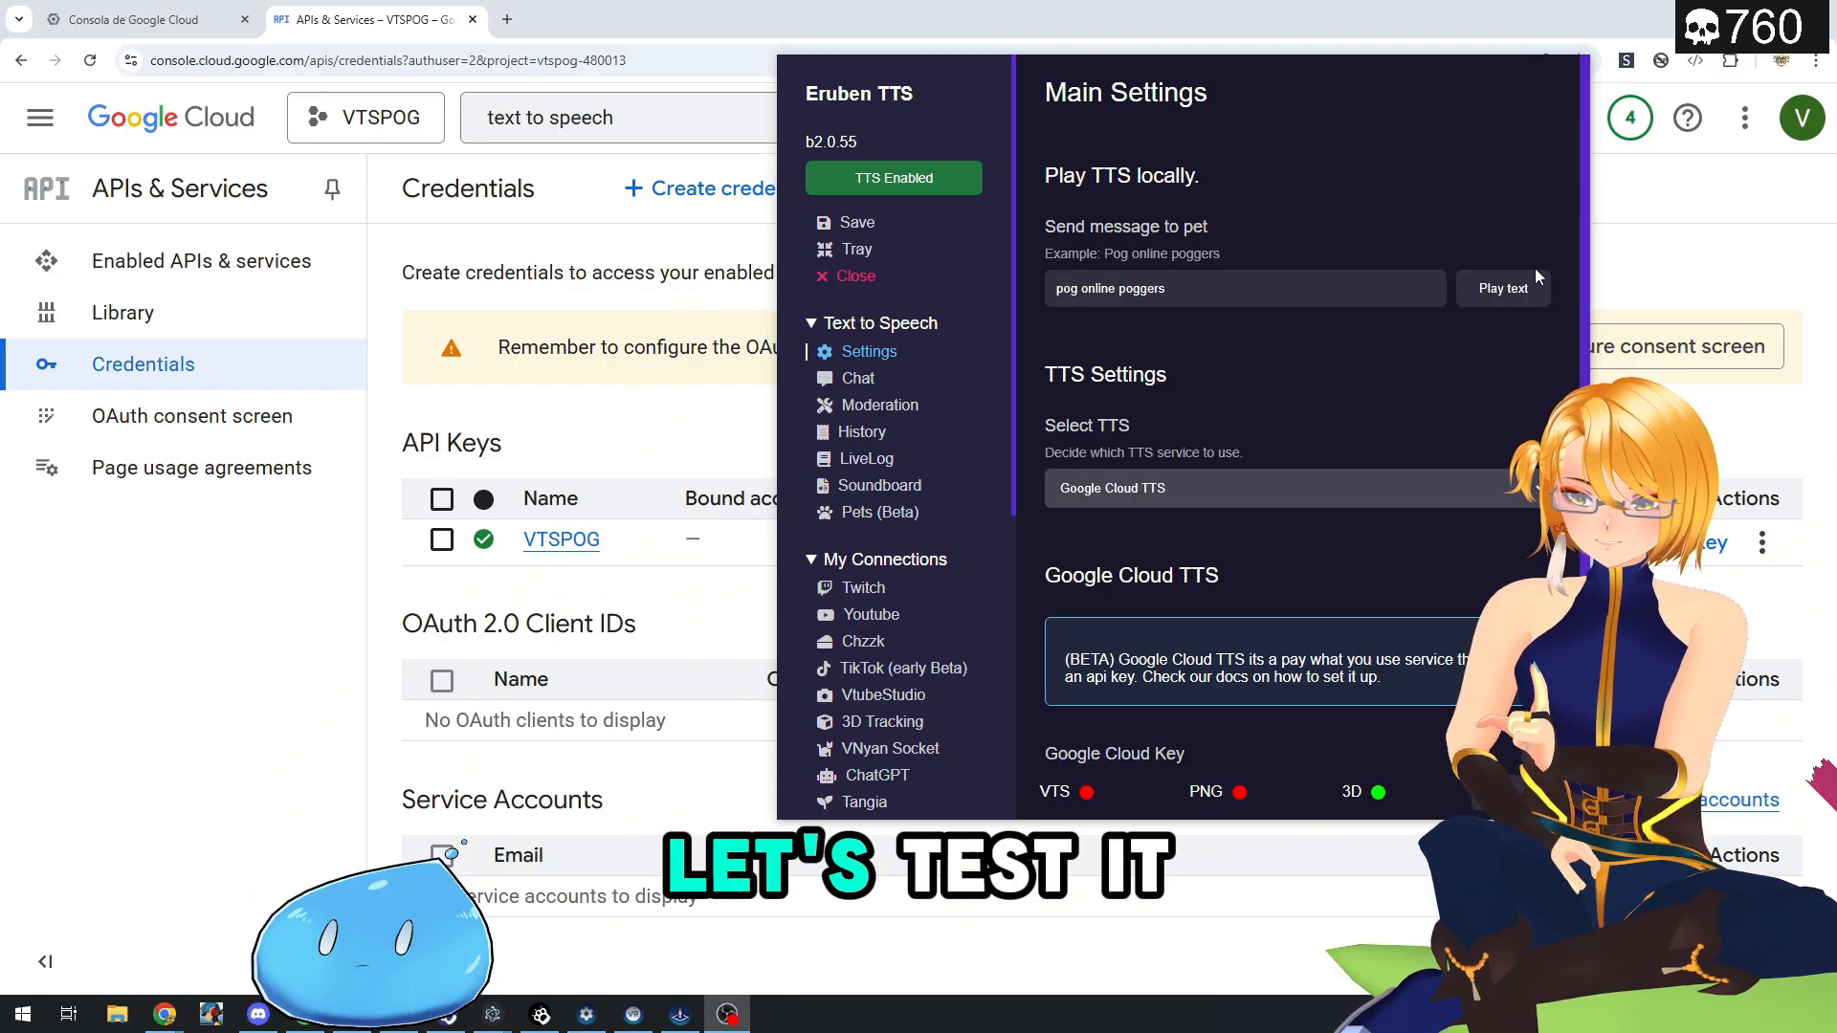